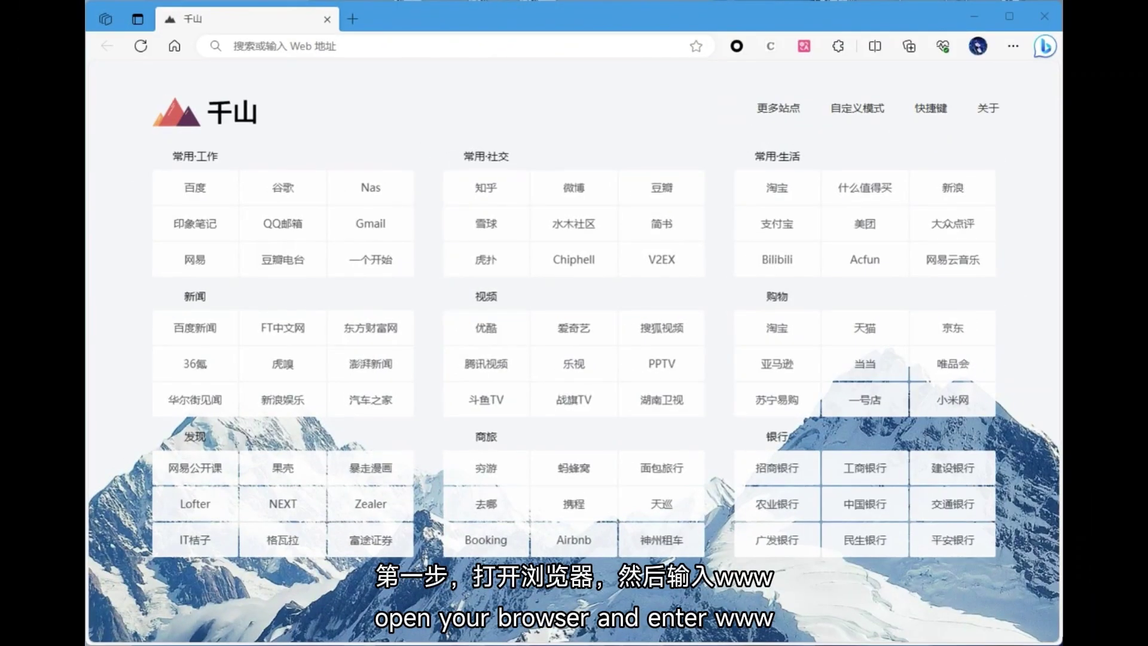
type("www.motinova")
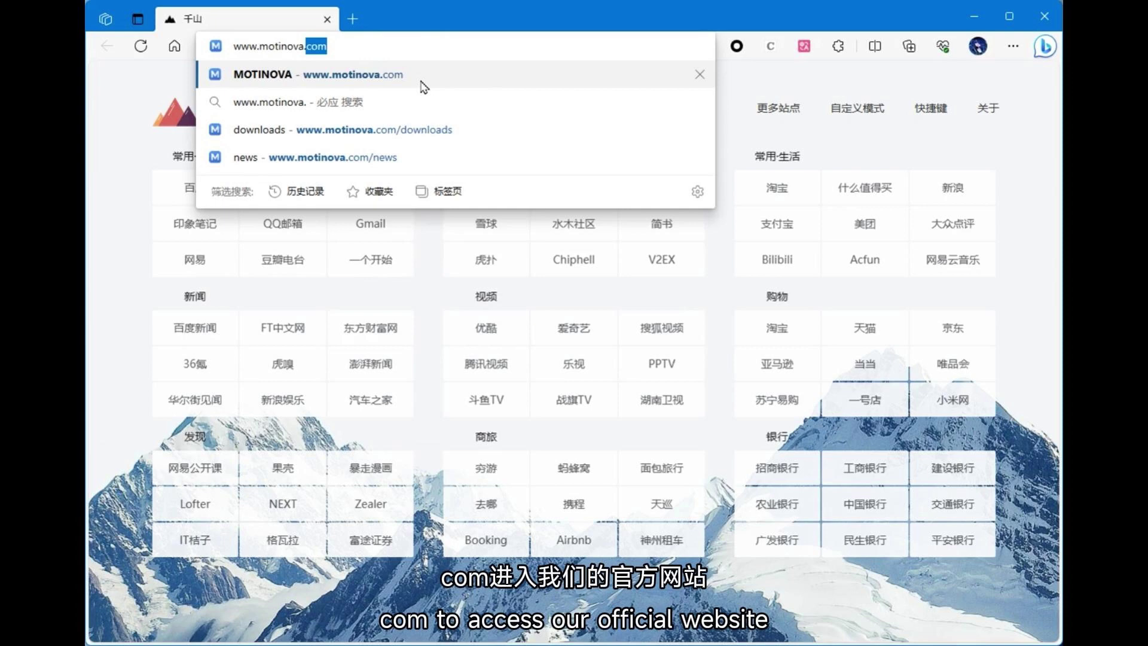
type(".com")
key("Return")
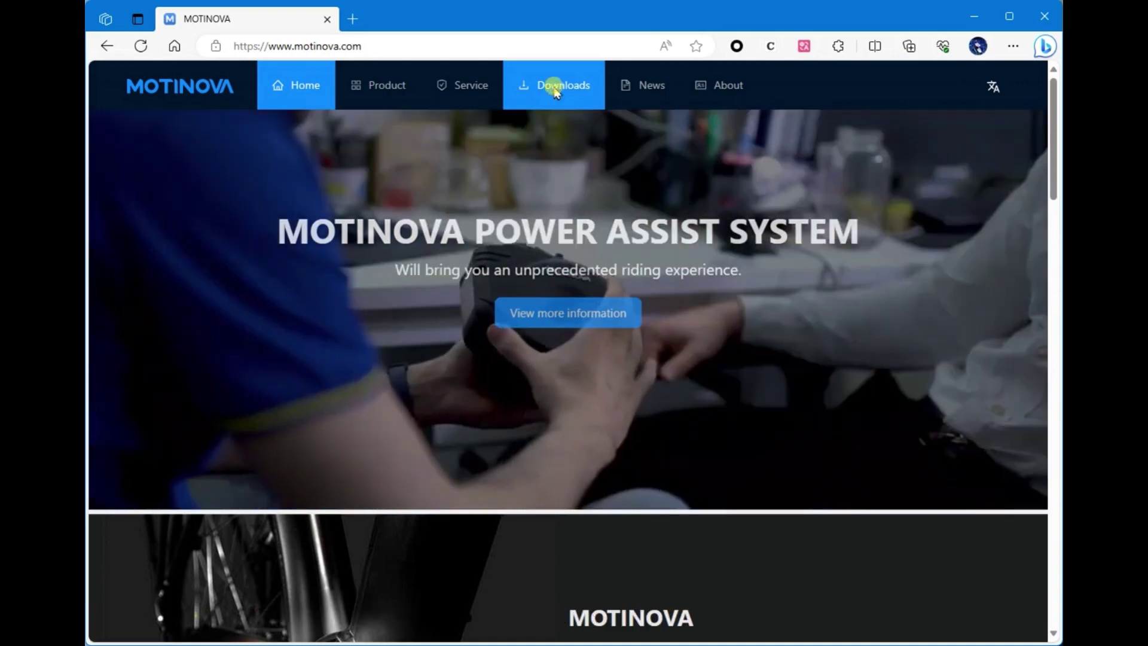
left_click(555, 88)
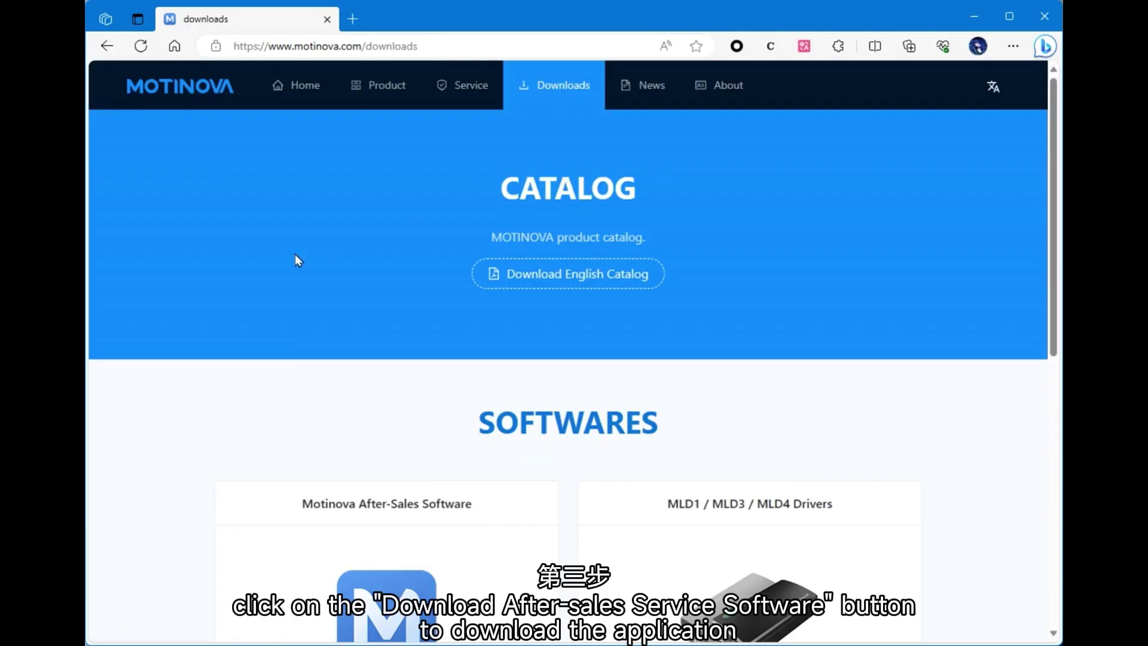
Download the Motinova After-Sales Software and open the downloaded MotinovaSoftware.zip archive.
scroll(297, 259, "down", 5)
scroll(295, 258, "down", 1)
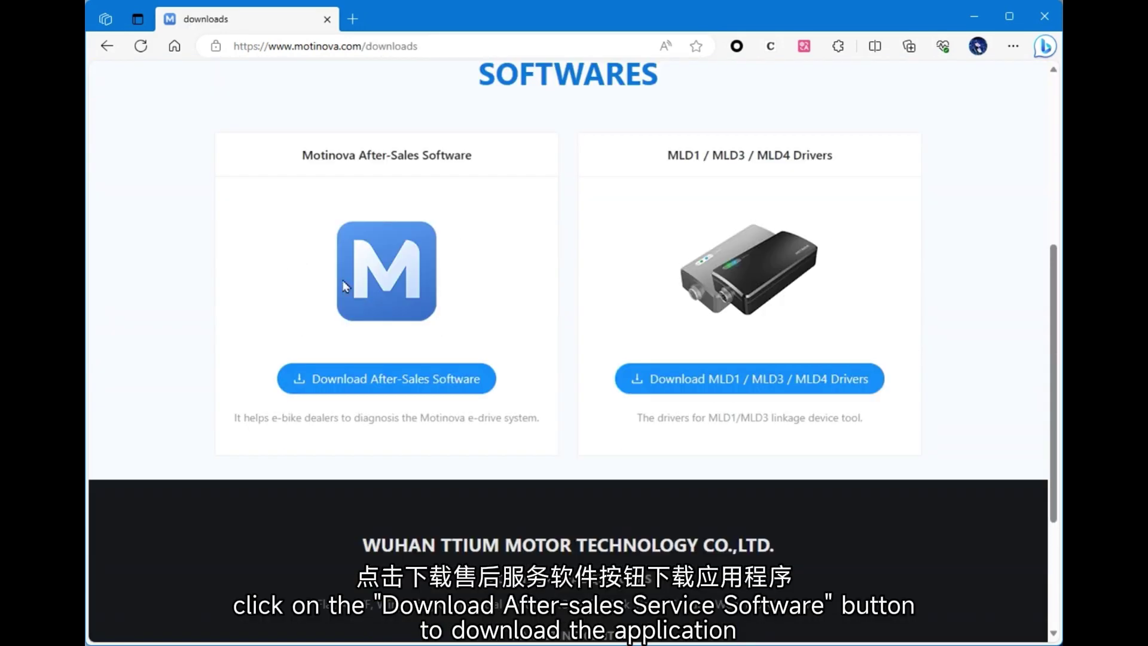
left_click(405, 387)
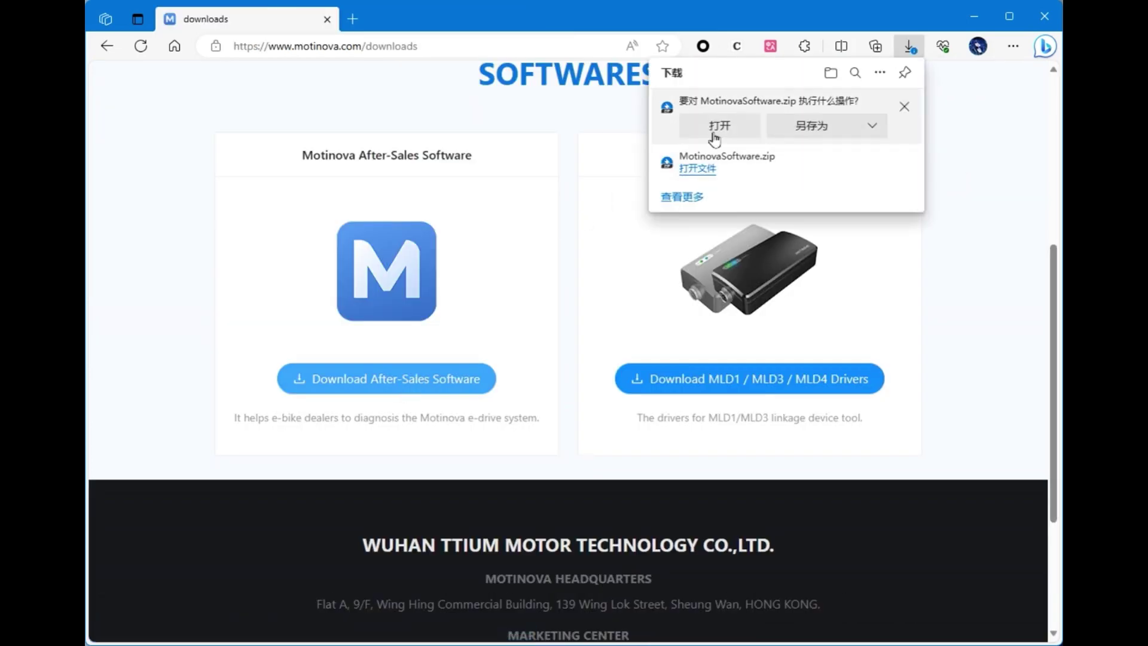
left_click(715, 139)
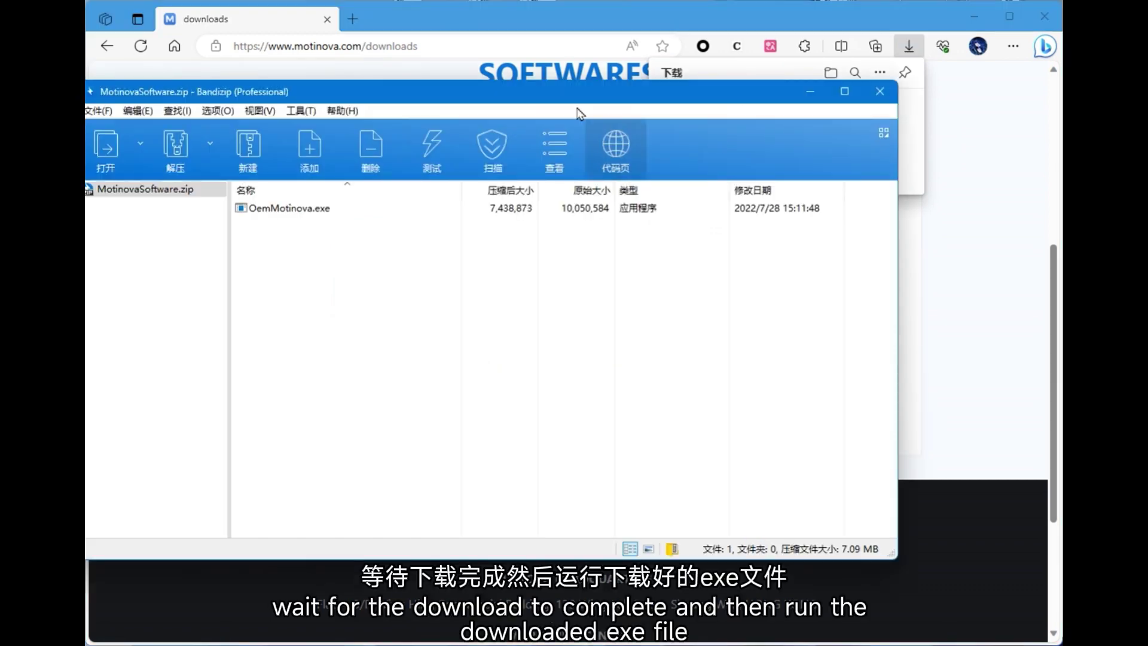
Run OemMotinova.exe from the archive, accepting the executable warning and allowing it past Microsoft Defender SmartScreen.
left_click(351, 224)
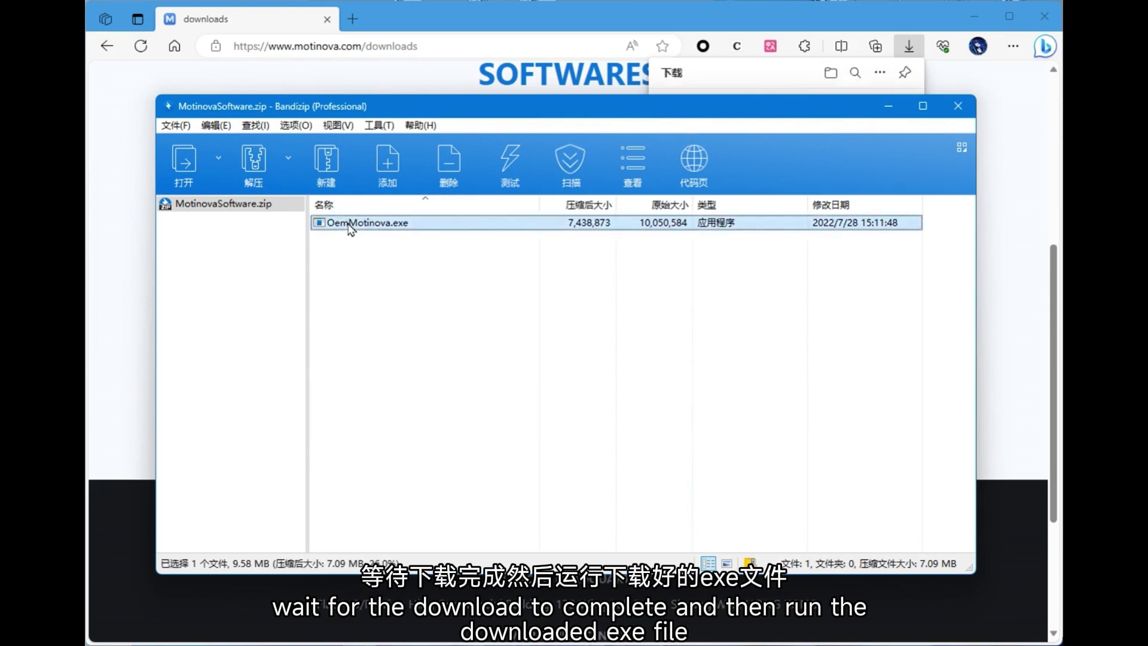
double_click(350, 224)
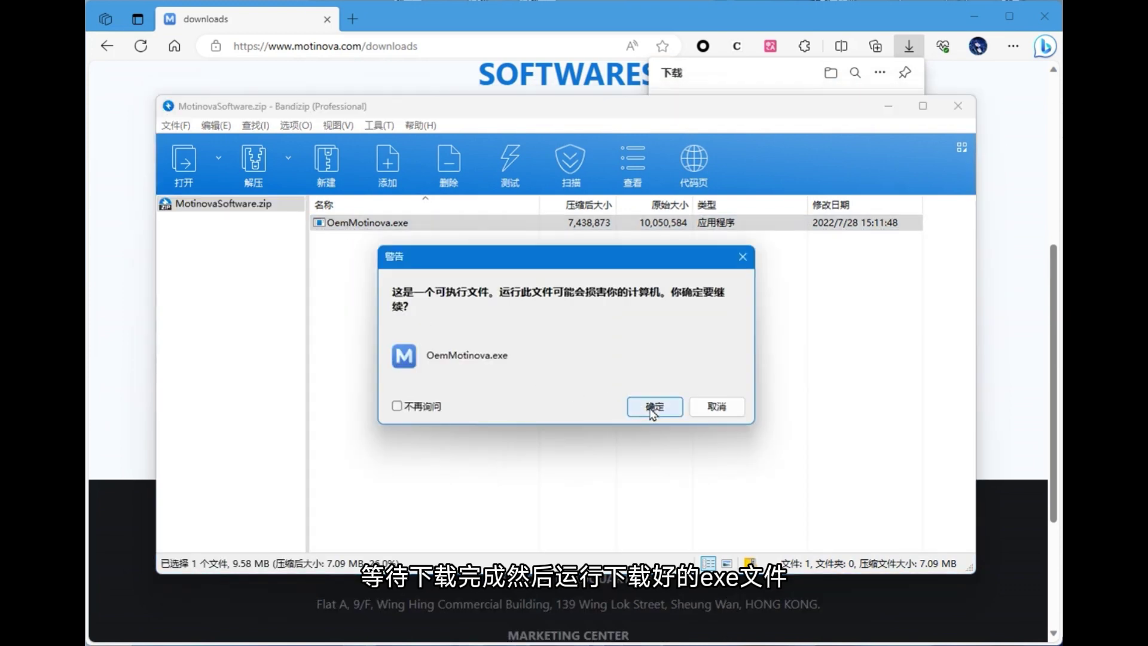
left_click(656, 408)
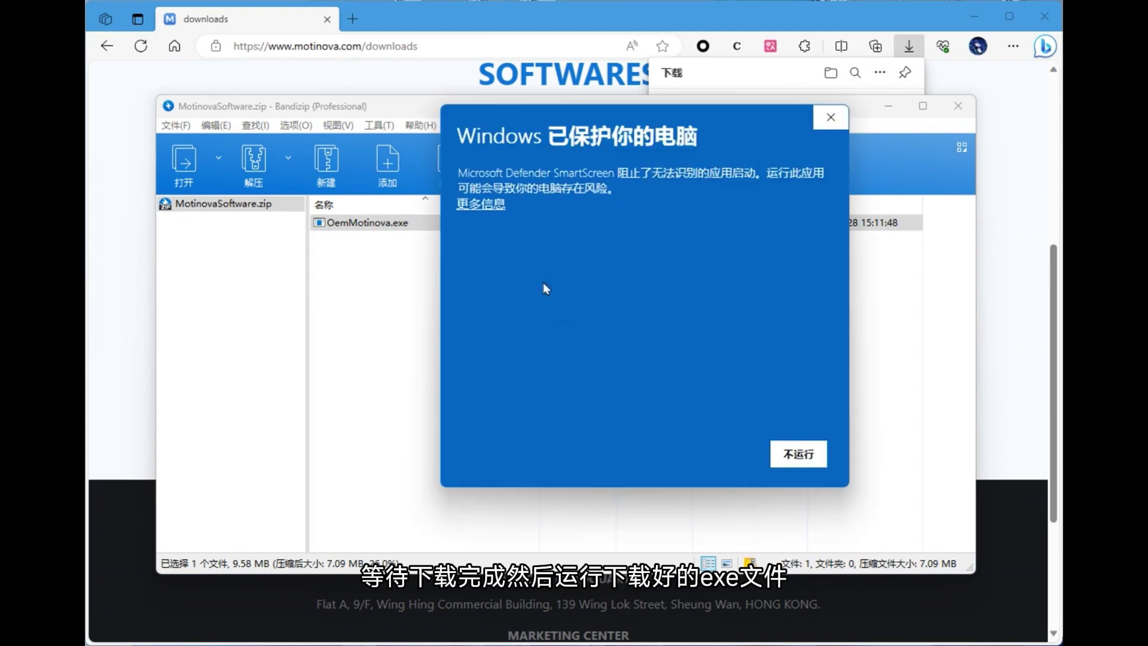
left_click(481, 204)
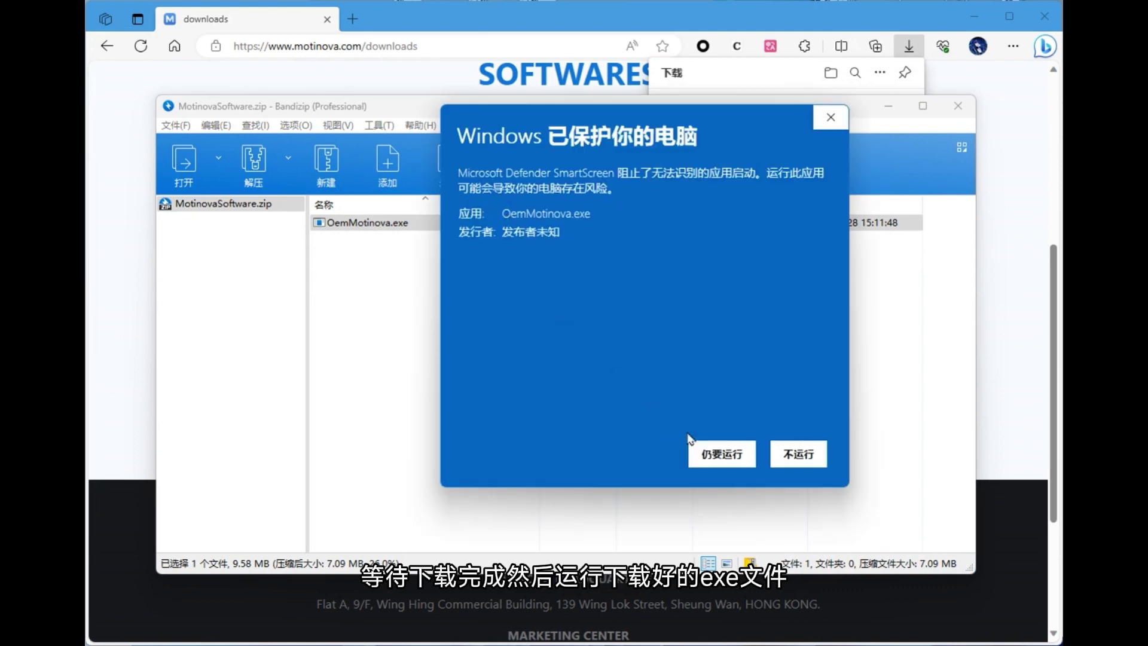
left_click(721, 456)
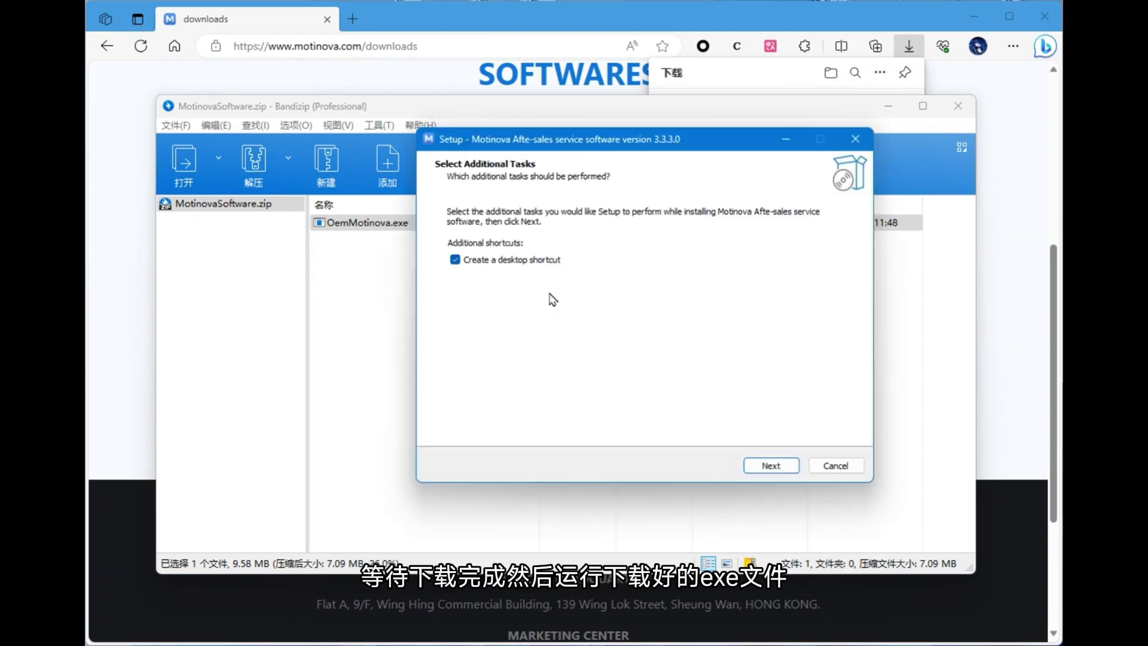
Install the Motinova after-sales service software with a desktop shortcut and finish setup with the launch option enabled.
left_click_drag(590, 154, 504, 147)
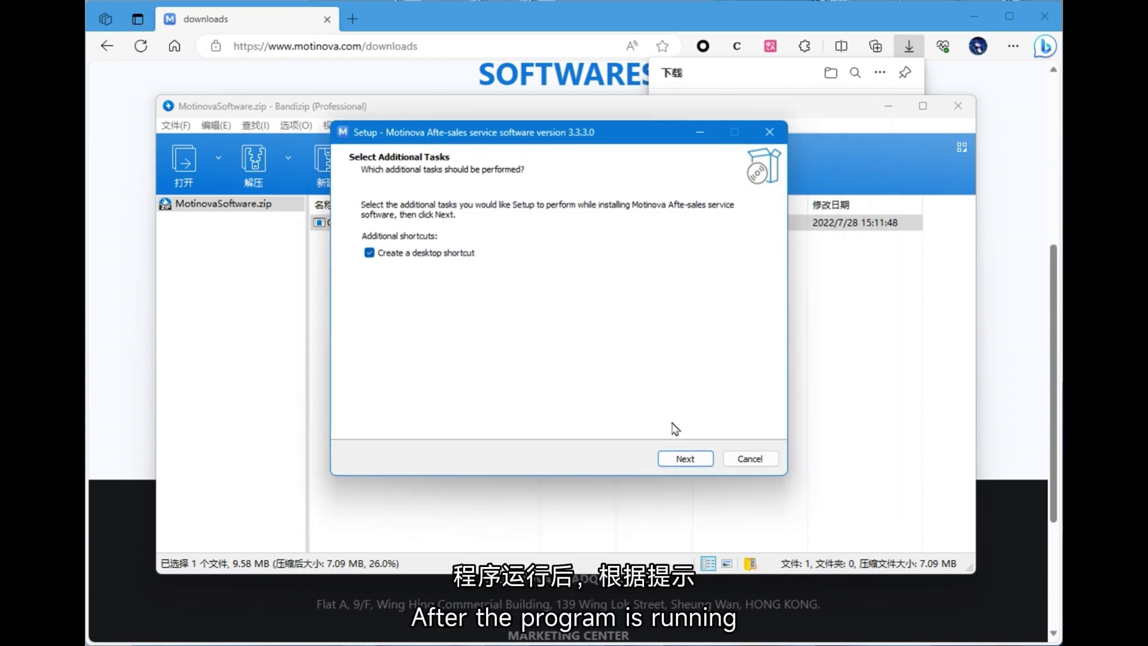
left_click(691, 460)
left_click(688, 460)
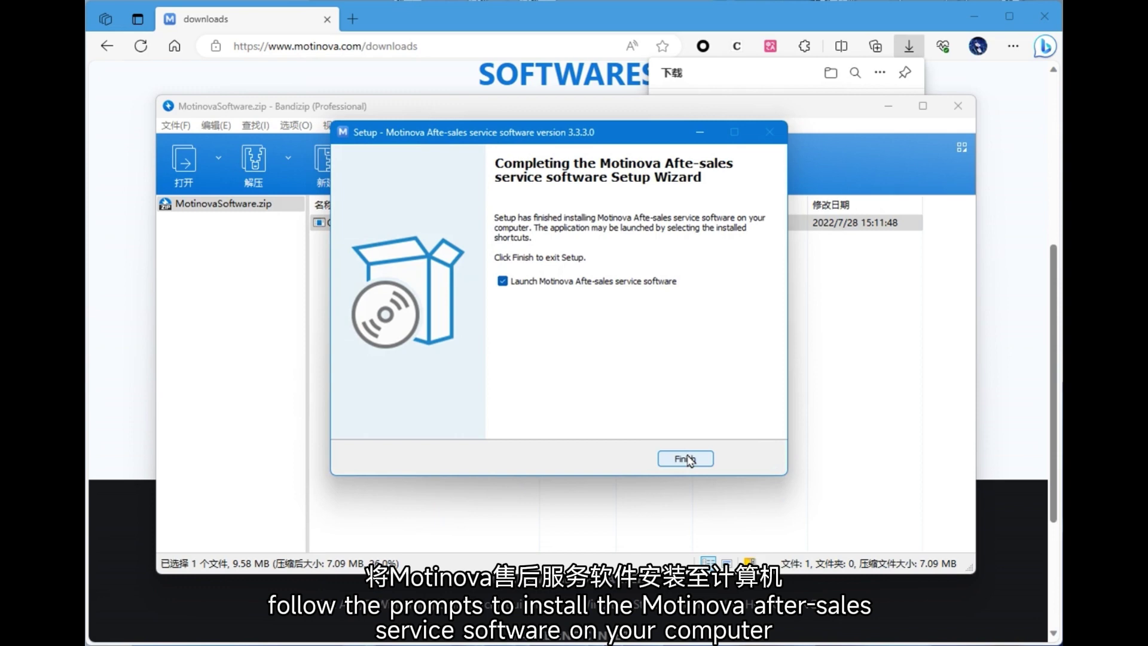
left_click(687, 459)
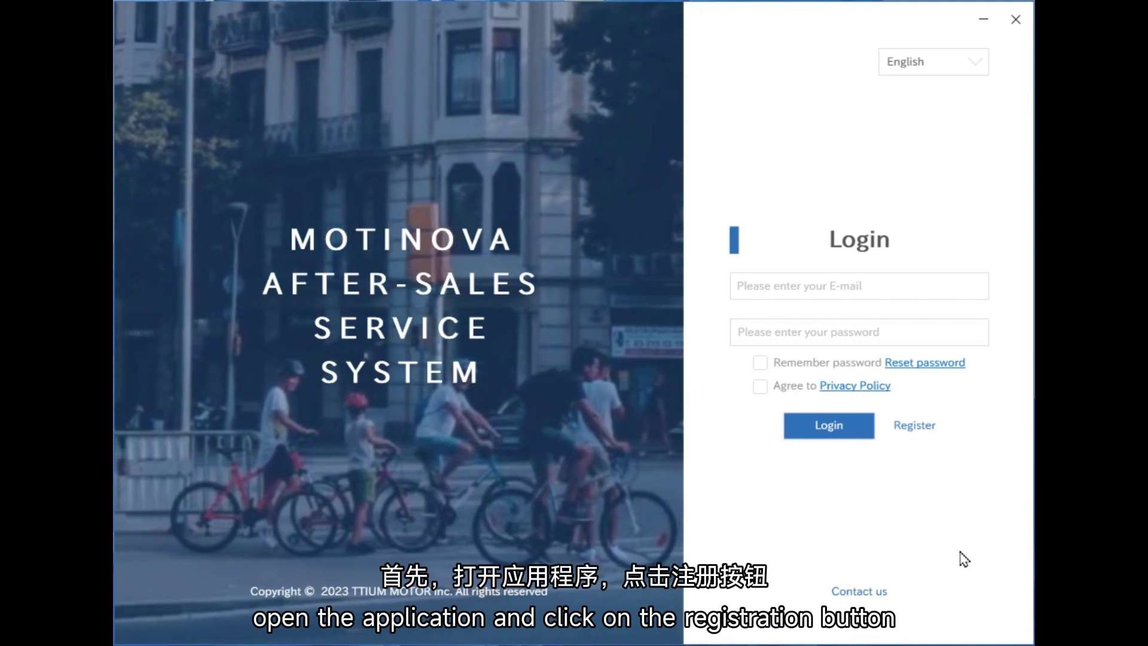
Register an account for 中国(CN) with e-mail, name, company Motinova, company address, phone number and password, agreeing to the Privacy Policy.
left_click(916, 427)
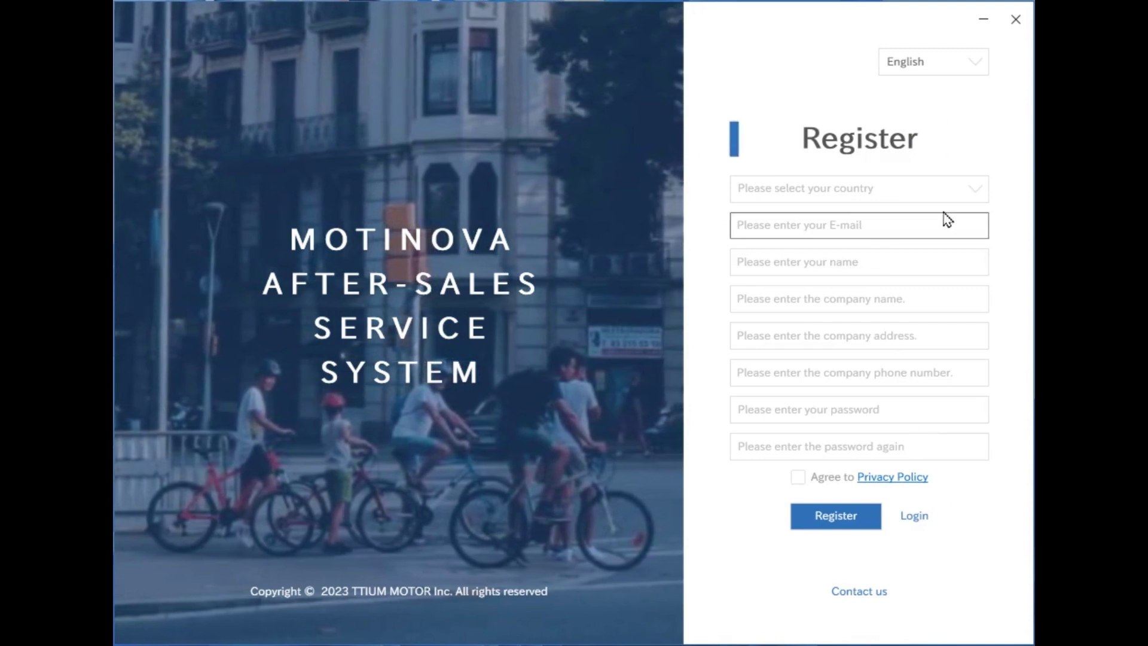
left_click(977, 204)
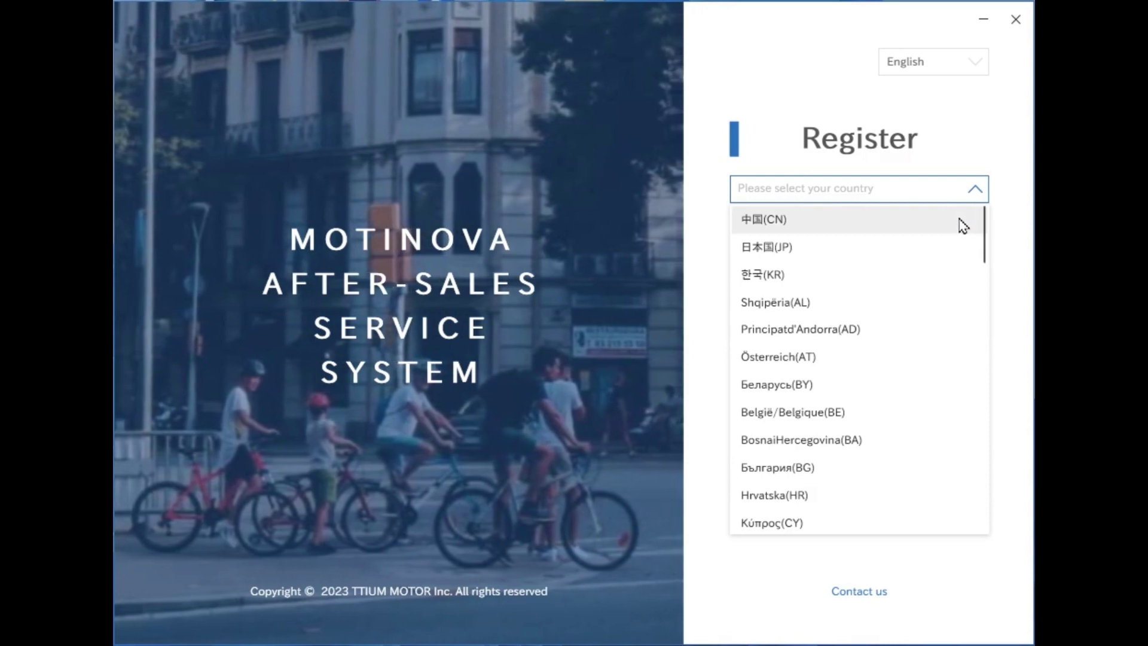
left_click(963, 221)
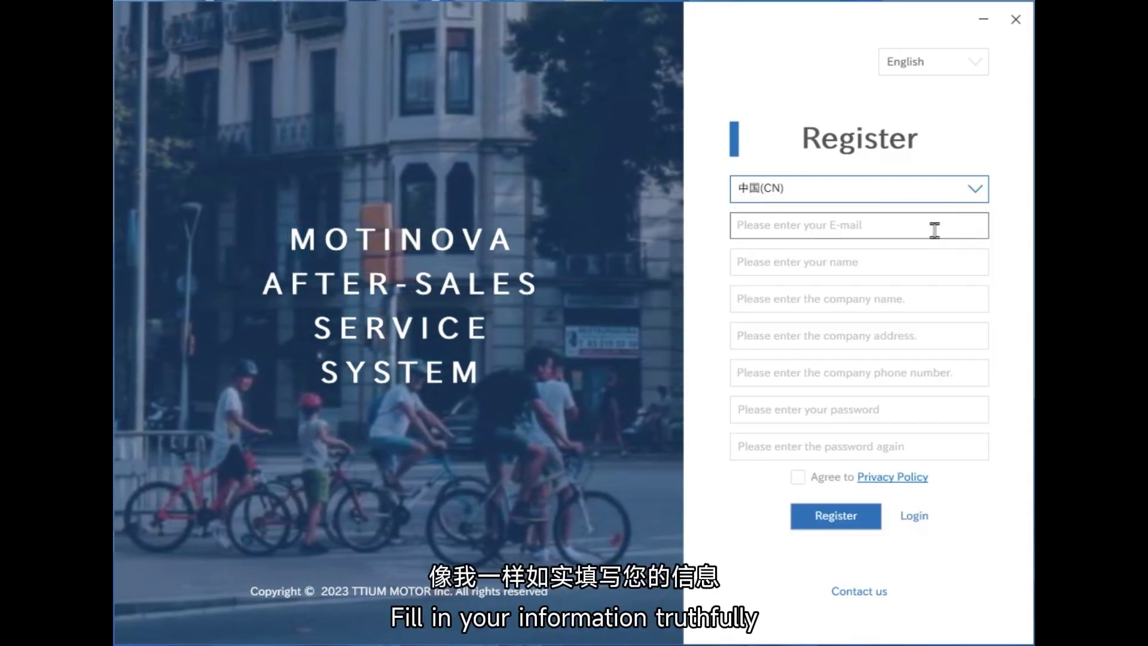
left_click(935, 230)
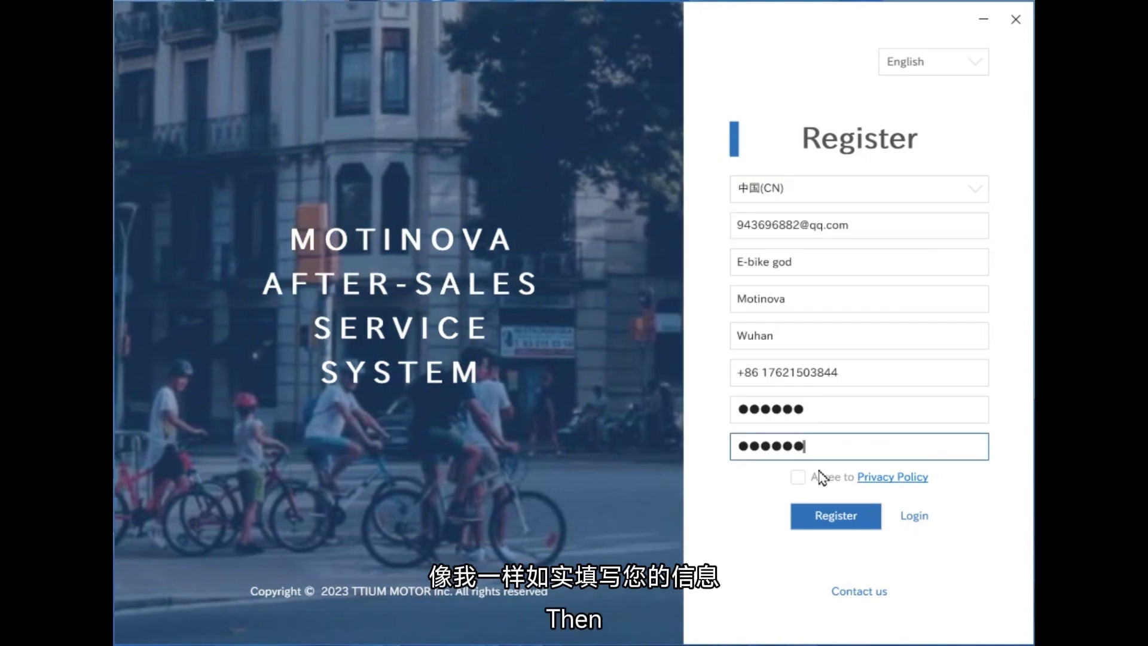
left_click(798, 476)
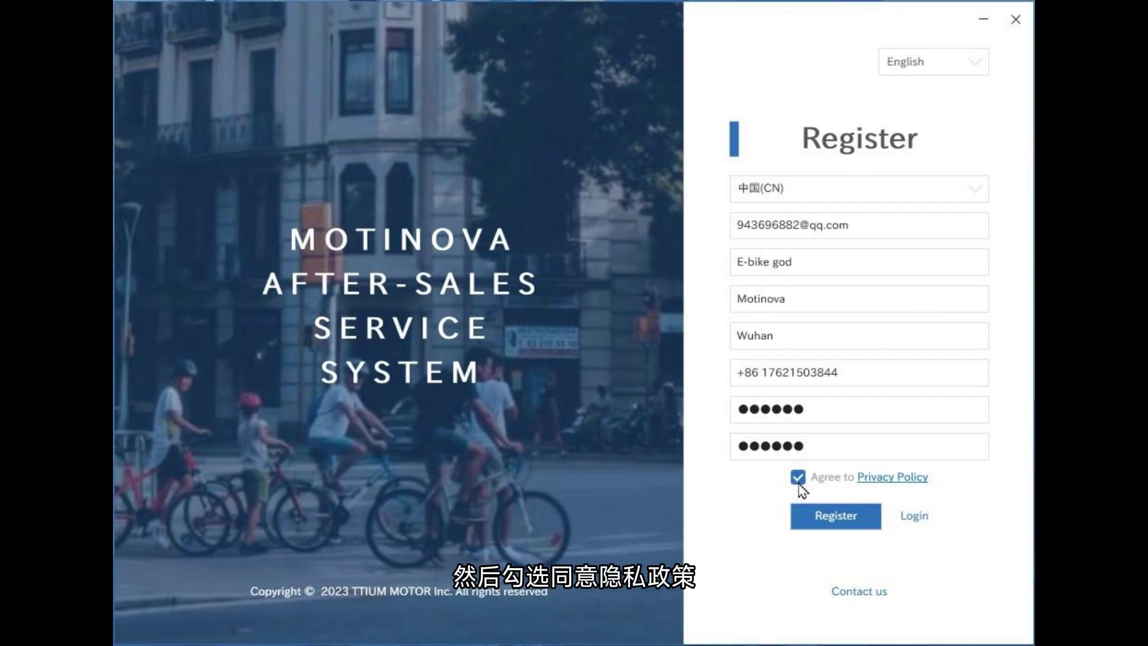
left_click(807, 519)
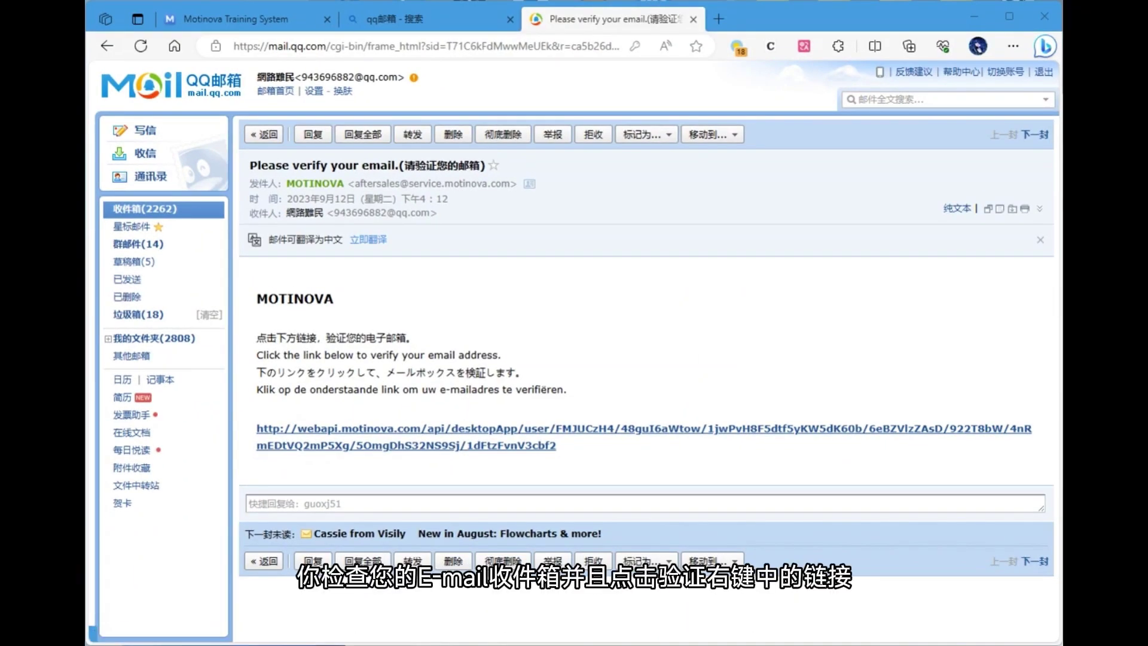
Switch to the QQ mailbox in the browser and follow the verification link in the MOTINOVA e-mail.
left_click_drag(252, 357, 401, 357)
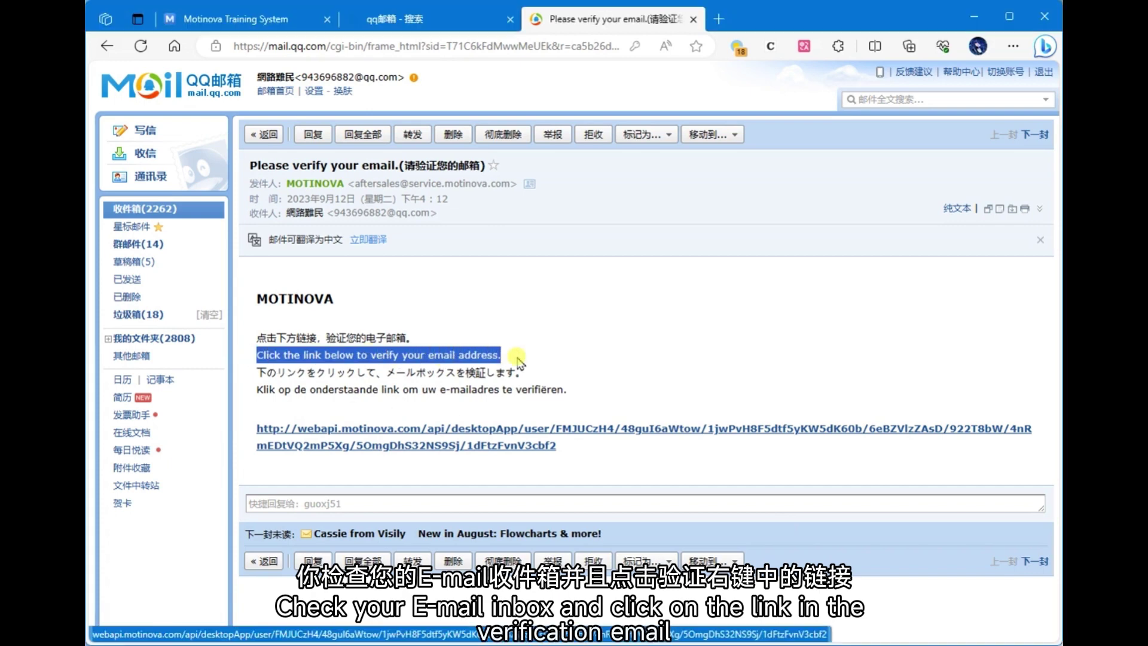
left_click(555, 425)
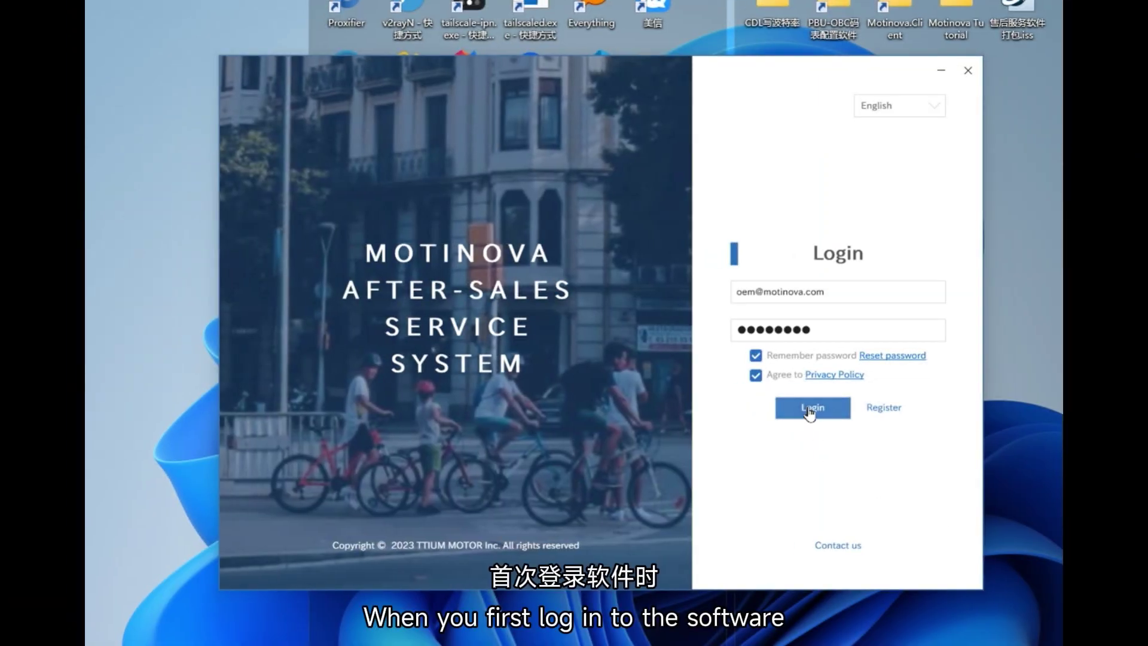
Switch to the Motinova after-sales software, log in with the saved account and accept the redirect to the training page.
left_click(811, 411)
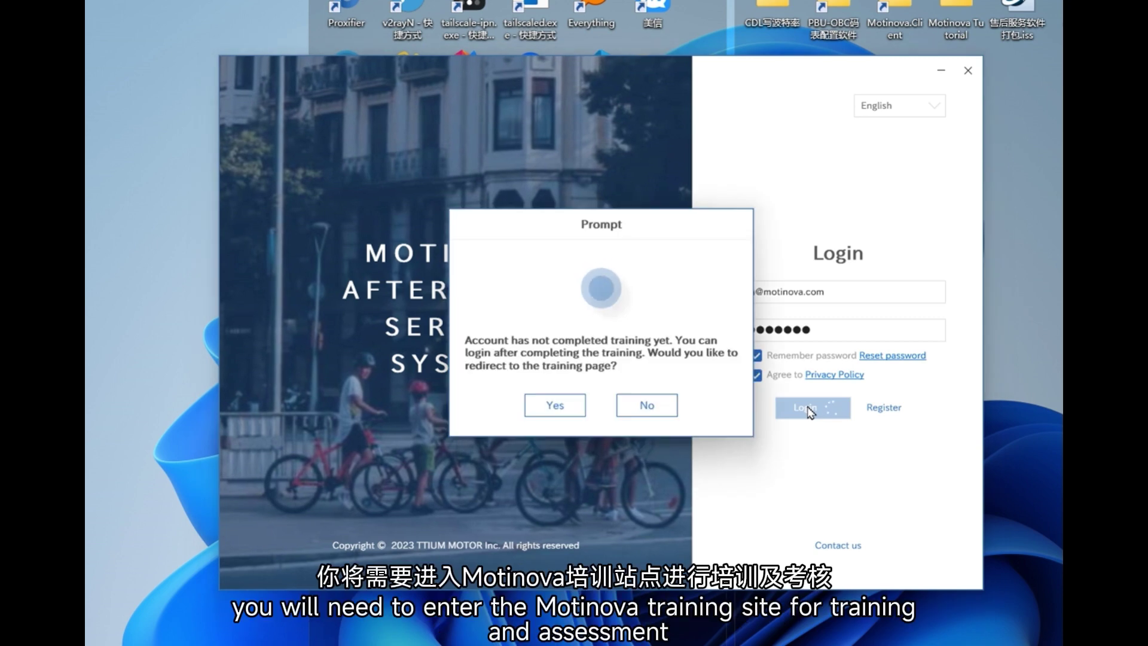
left_click(553, 405)
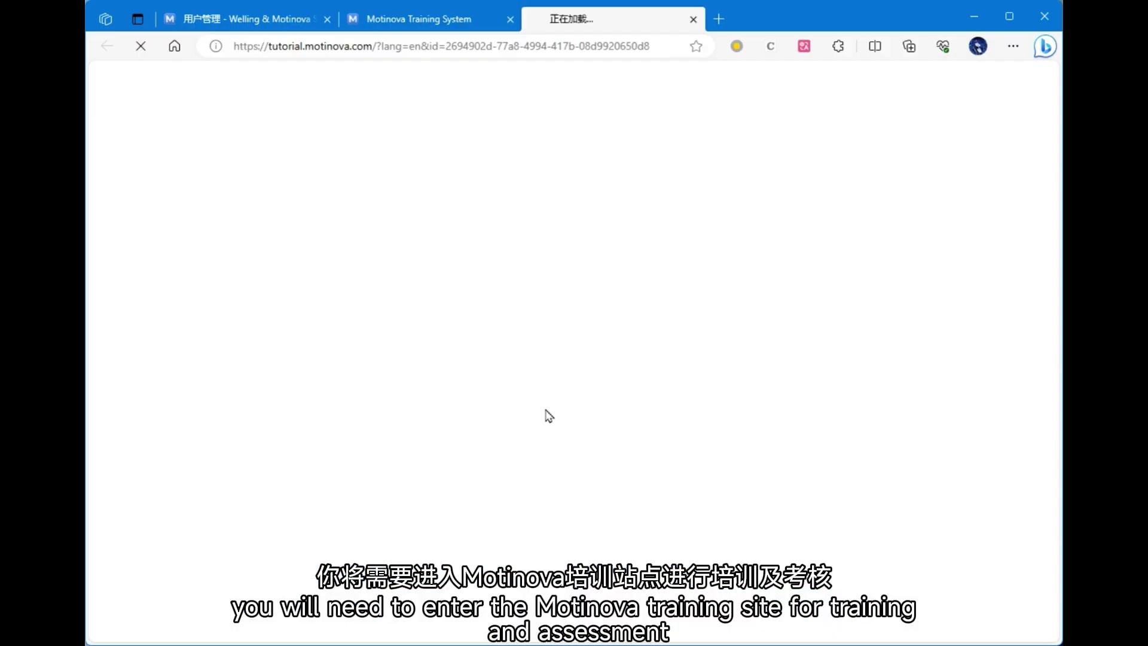
Read through the "Account activation and tool acquisition" lesson and return to the course overview.
scroll(558, 398, "down", 5)
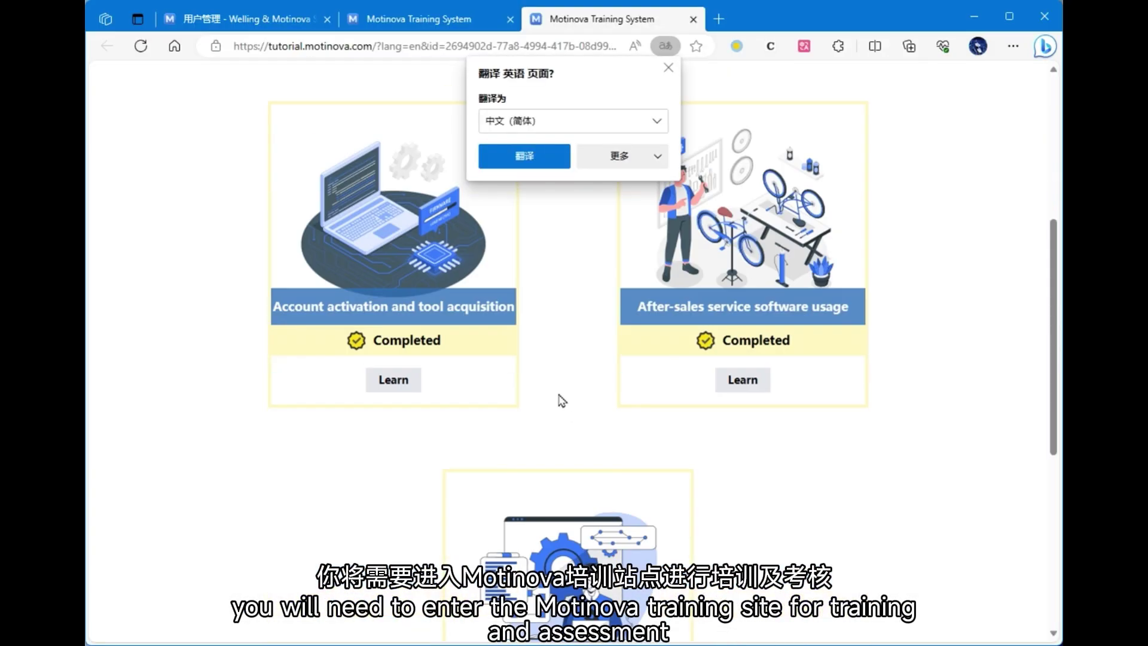
left_click(406, 382)
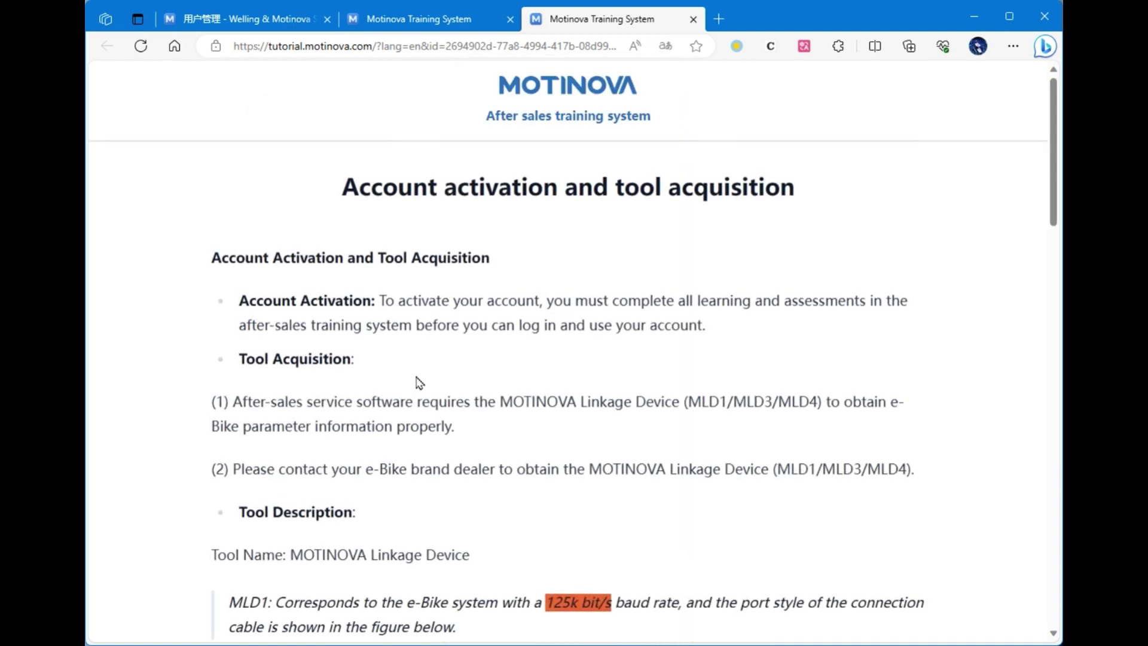
scroll(515, 446, "down", 15)
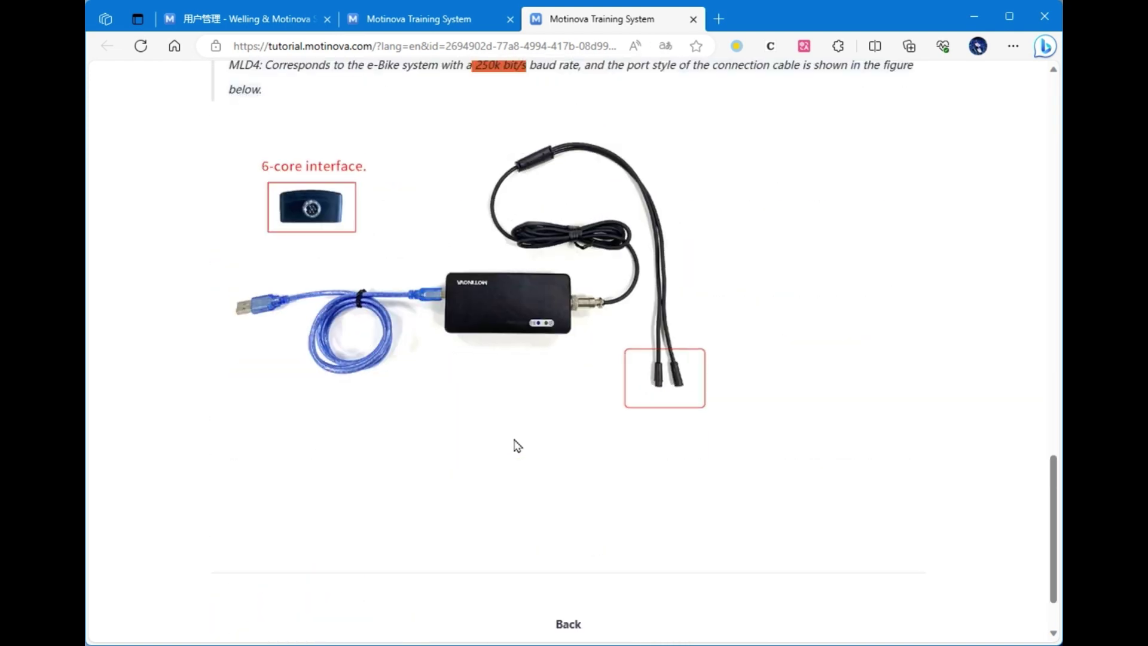
left_click(568, 538)
Start the training exam that unlocks the account login permission.
scroll(703, 508, "down", 5)
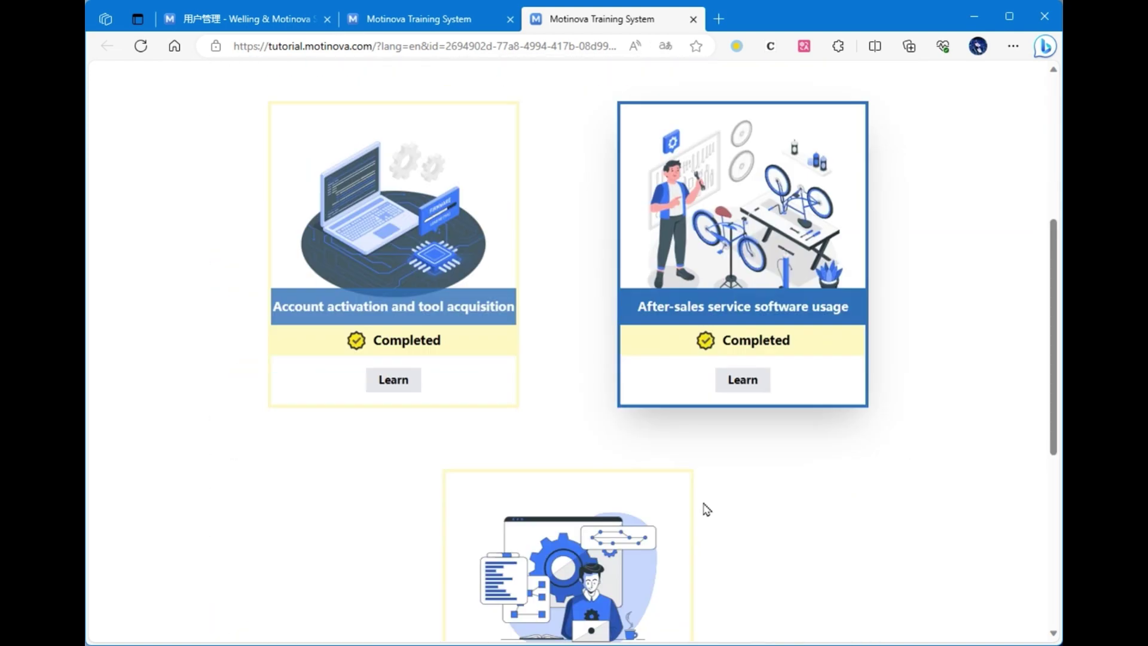
scroll(835, 498, "down", 4)
scroll(780, 465, "down", 3)
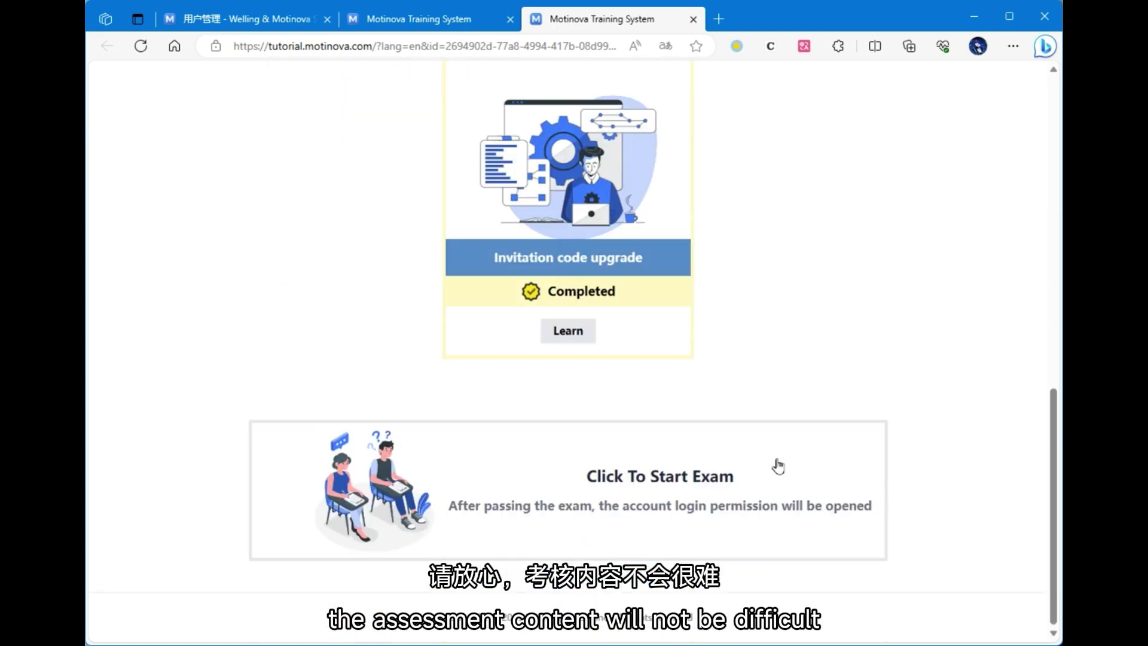
left_click(726, 488)
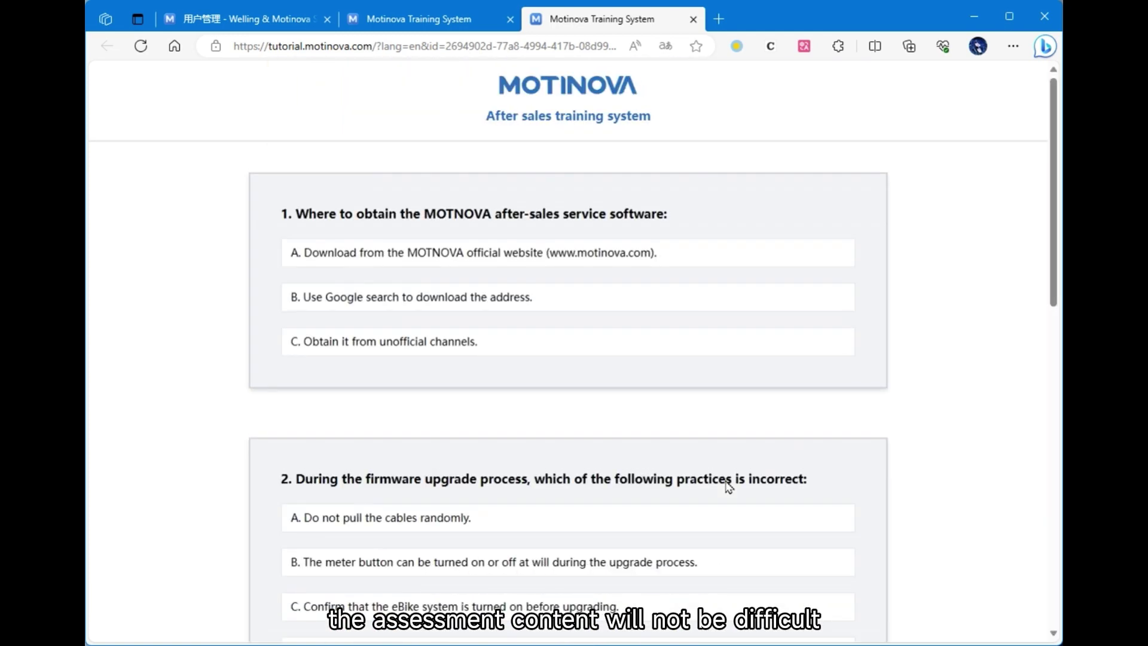
Answer exam question 1 with option A, downloading from the official website, and question 2 with option B, the meter button.
left_click(595, 267)
scroll(602, 380, "down", 4)
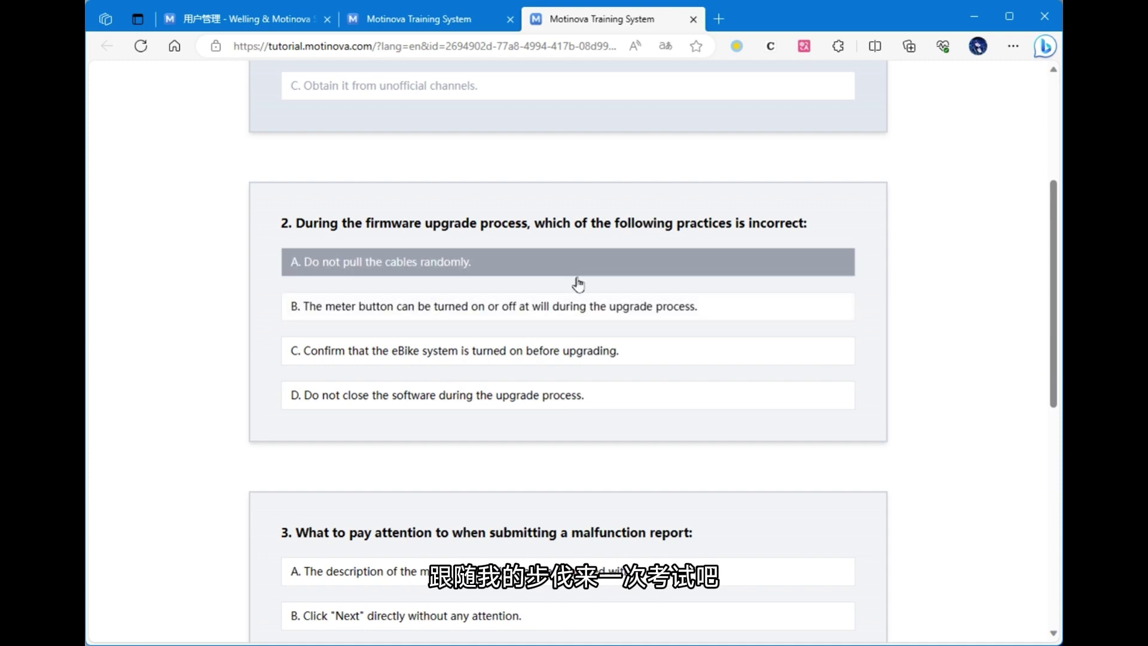
left_click(577, 315)
scroll(562, 358, "down", 4)
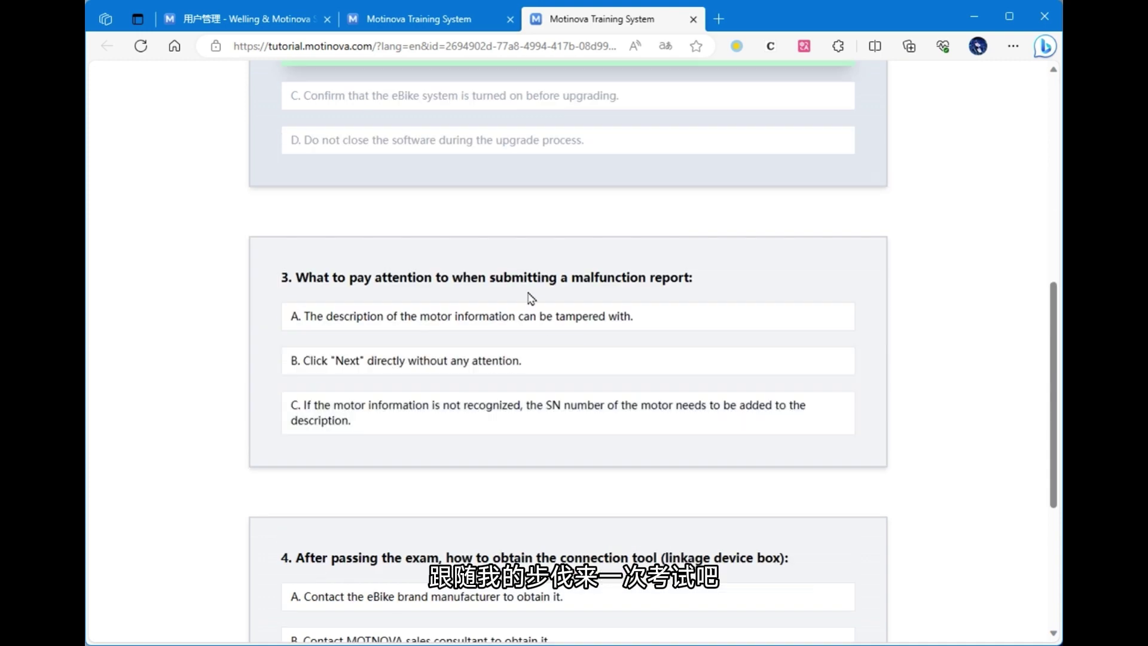
Answer exam question 3 with option B and question 4 with option C, and submit the exam.
left_click(533, 361)
scroll(606, 460, "down", 1)
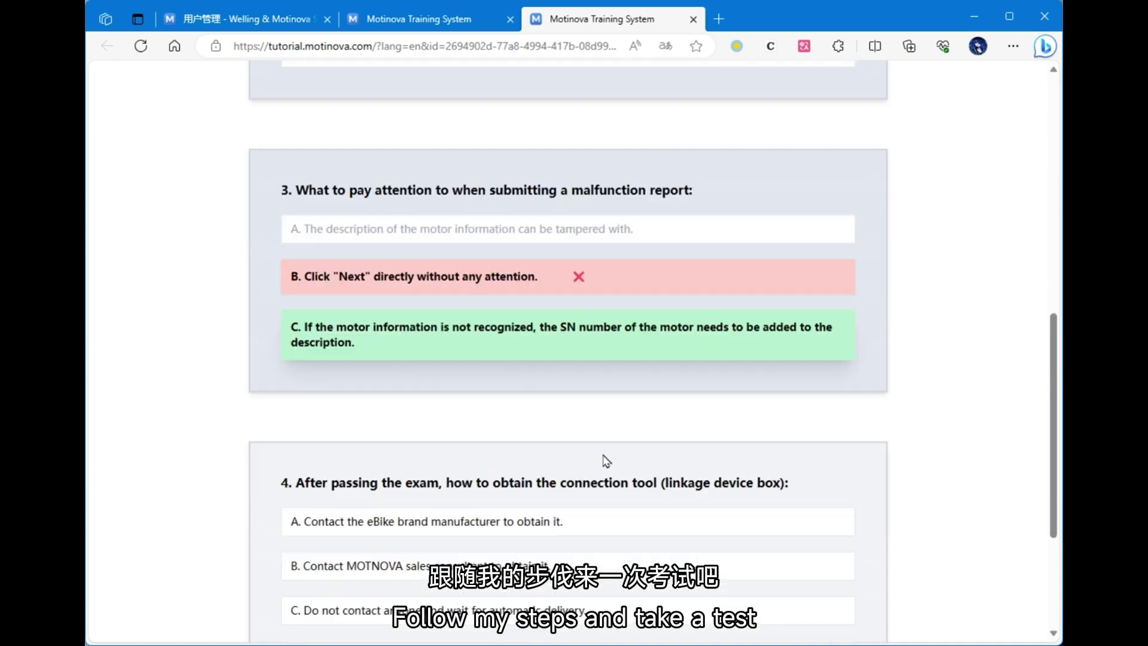
scroll(606, 460, "down", 3)
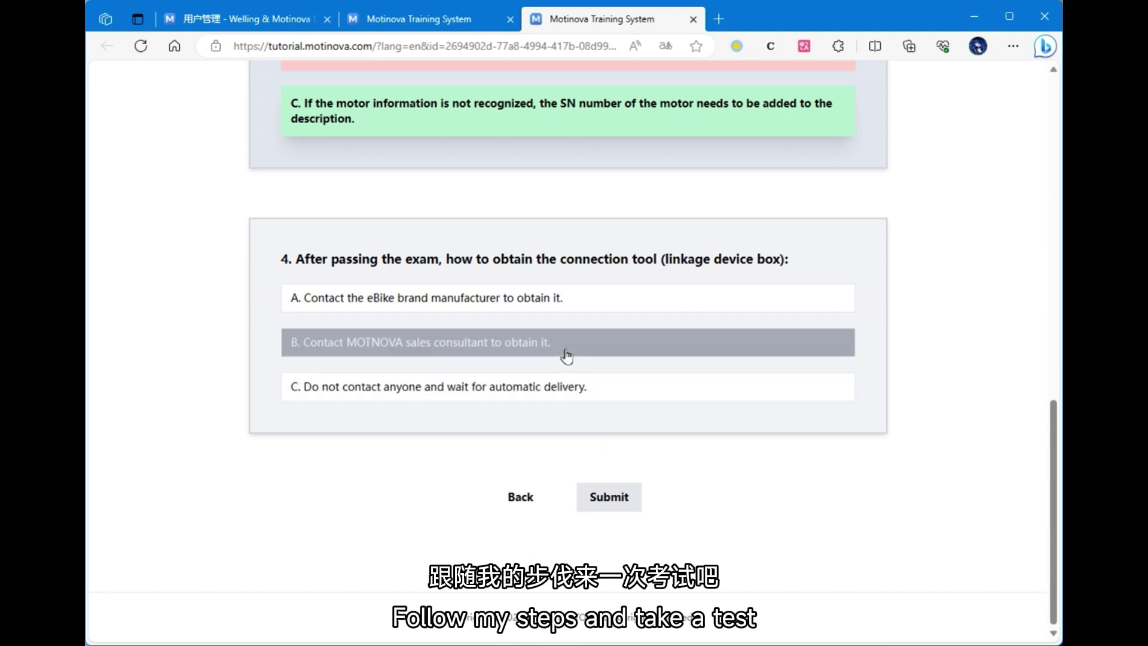
left_click(561, 393)
left_click(609, 511)
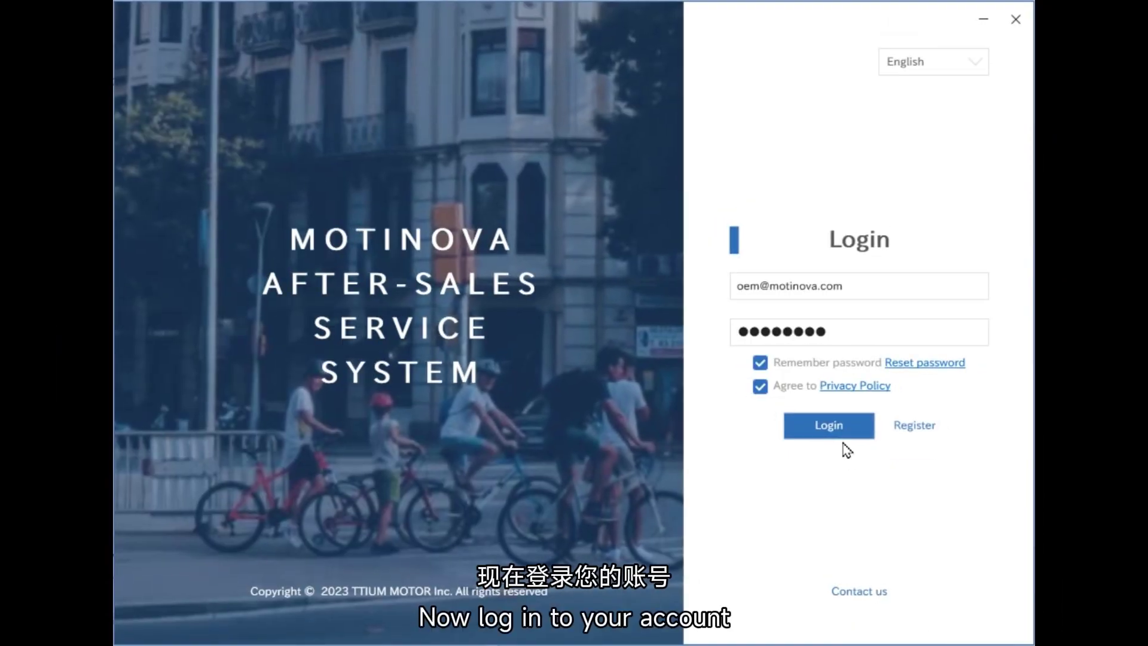
Log in with the filled-in account and establish the connection to the e-bike.
left_click(840, 437)
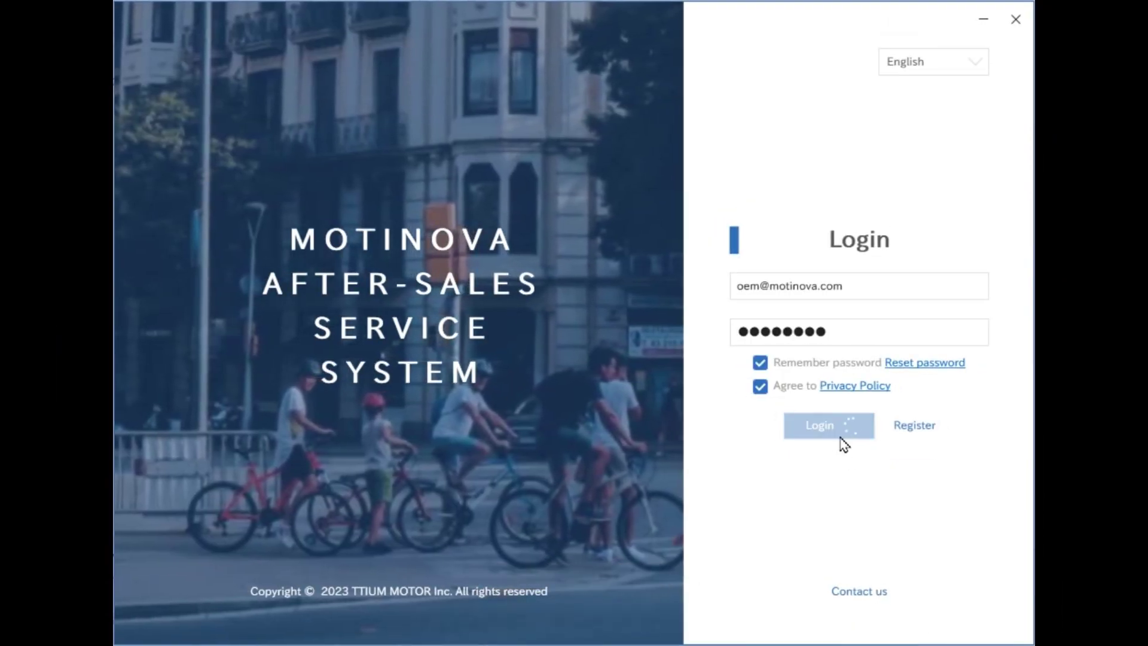
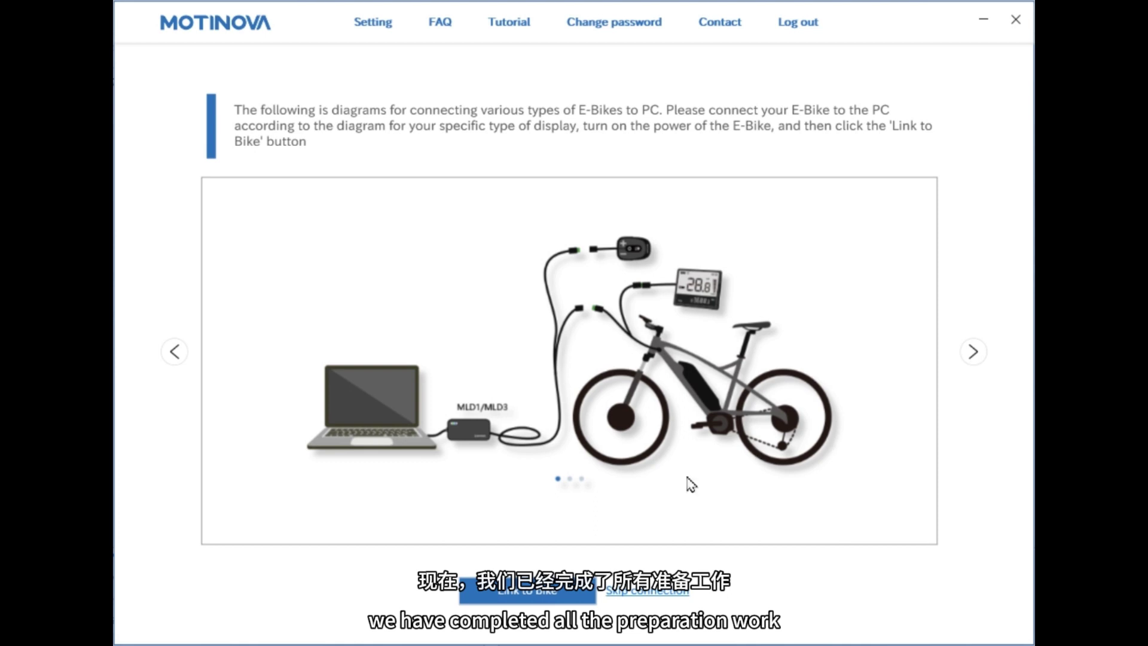
left_click(492, 597)
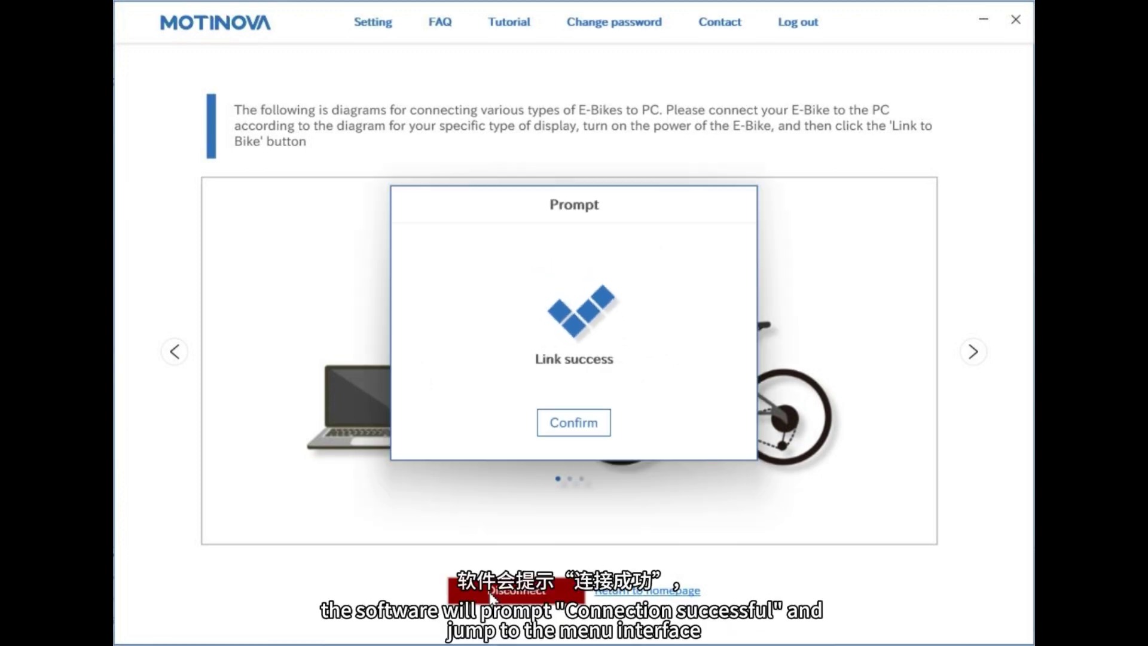
left_click(561, 434)
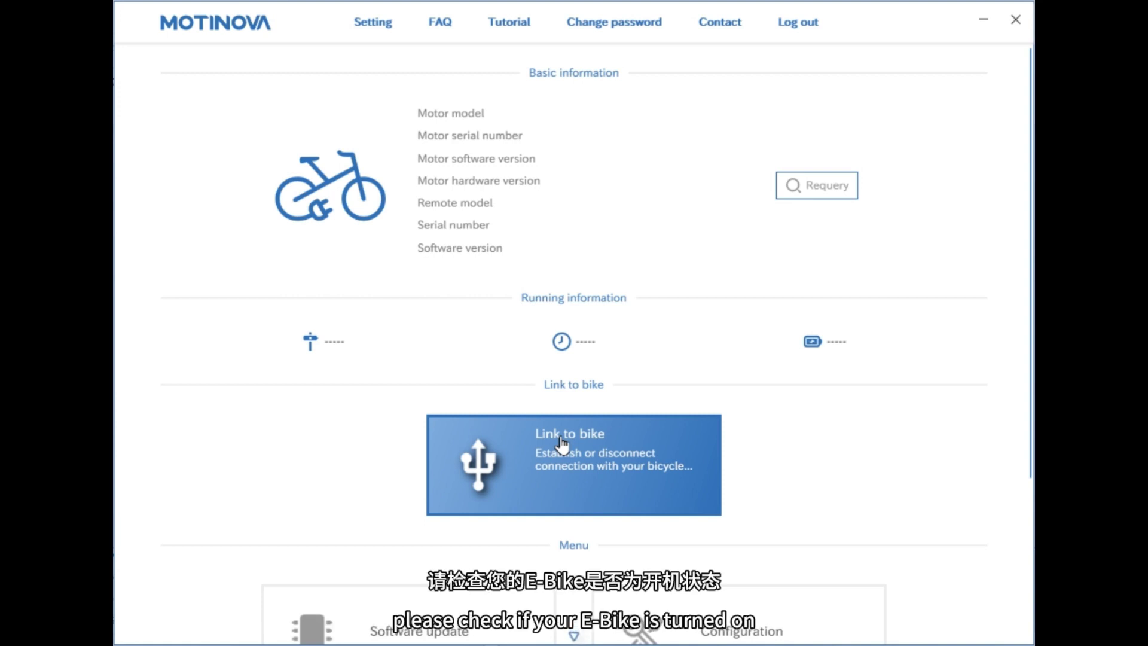
Requery the connected bike's basic and running information.
left_click(809, 184)
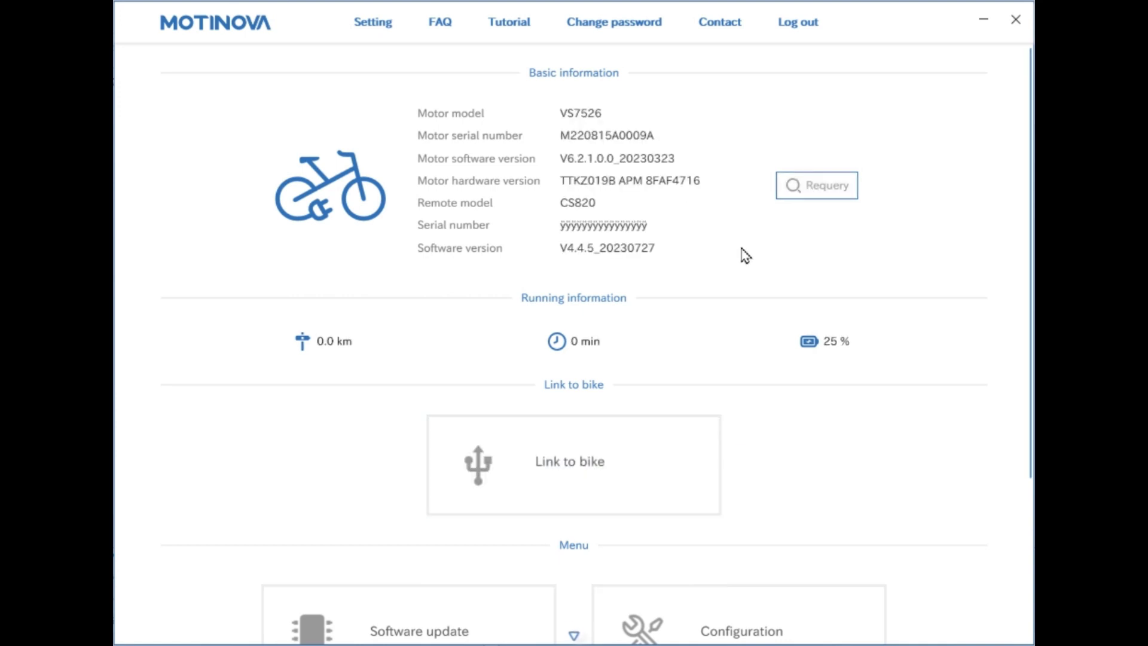
left_click(795, 195)
Start a motor software update and confirm the bike's information check.
scroll(776, 310, "down", 3)
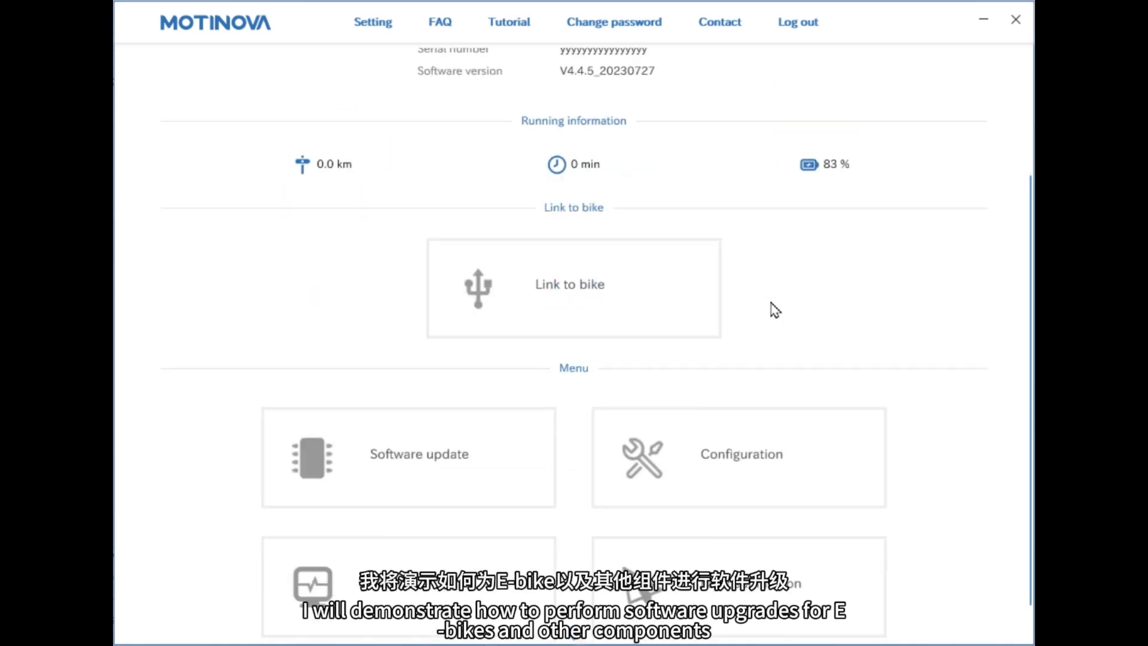
scroll(890, 320, "down", 1)
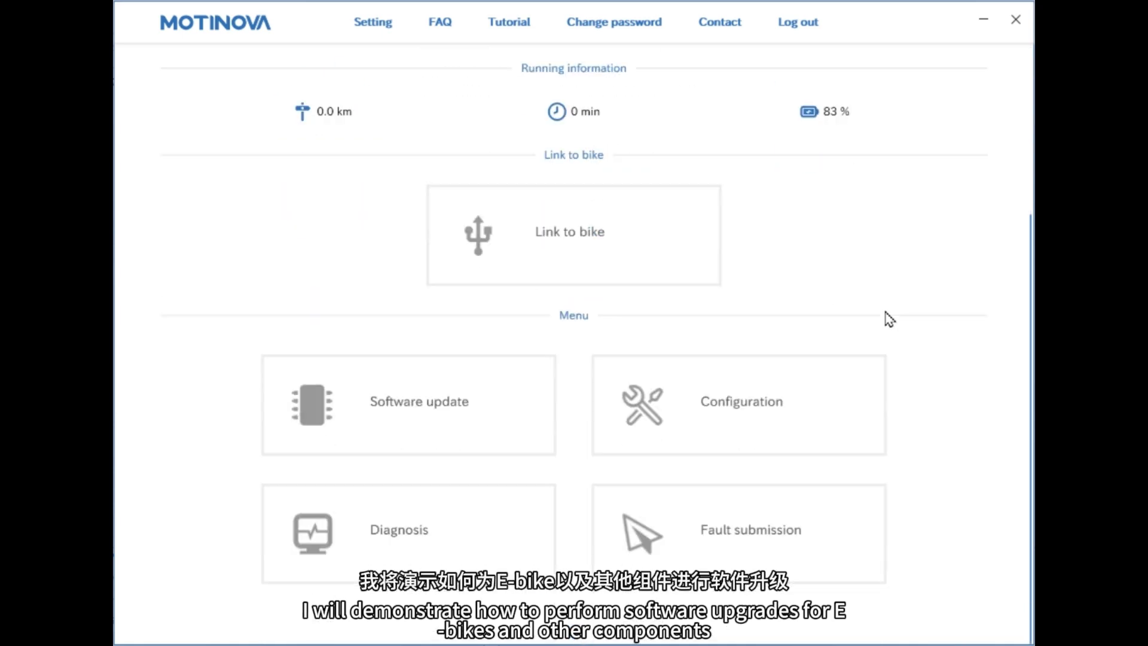
left_click(524, 398)
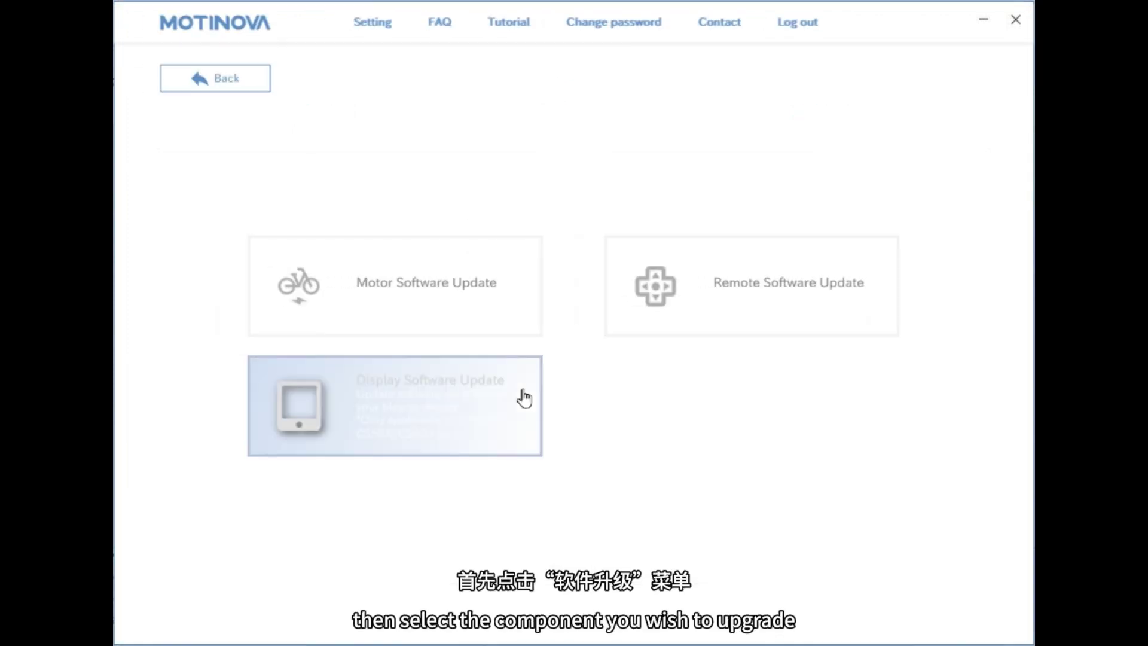
left_click(521, 323)
left_click(604, 323)
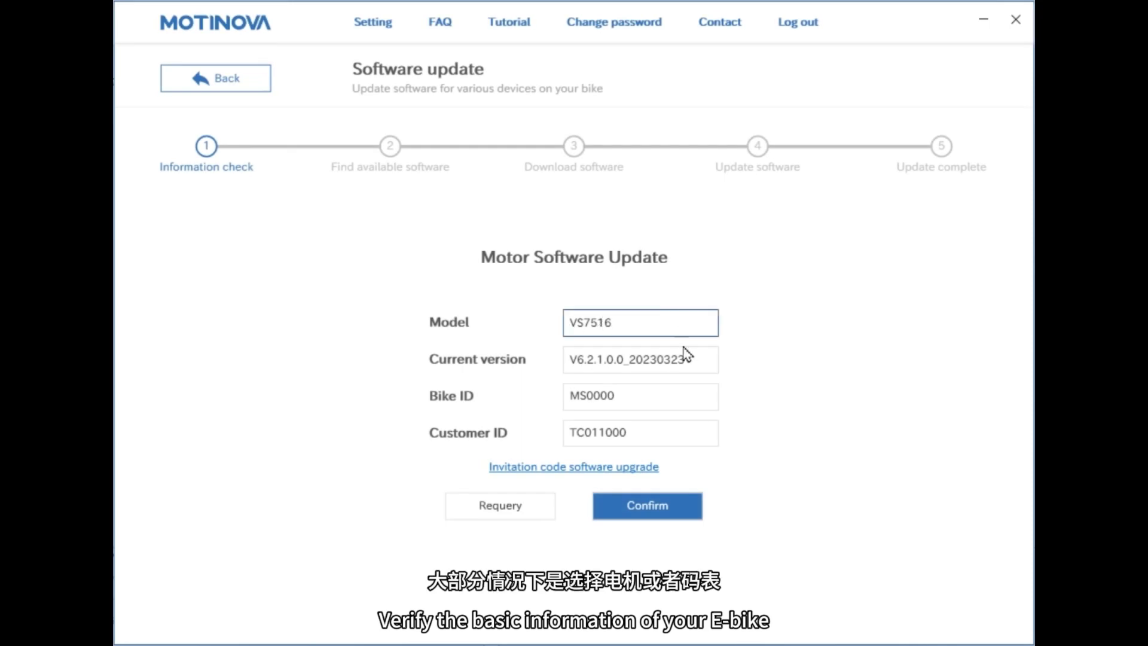
left_click(676, 518)
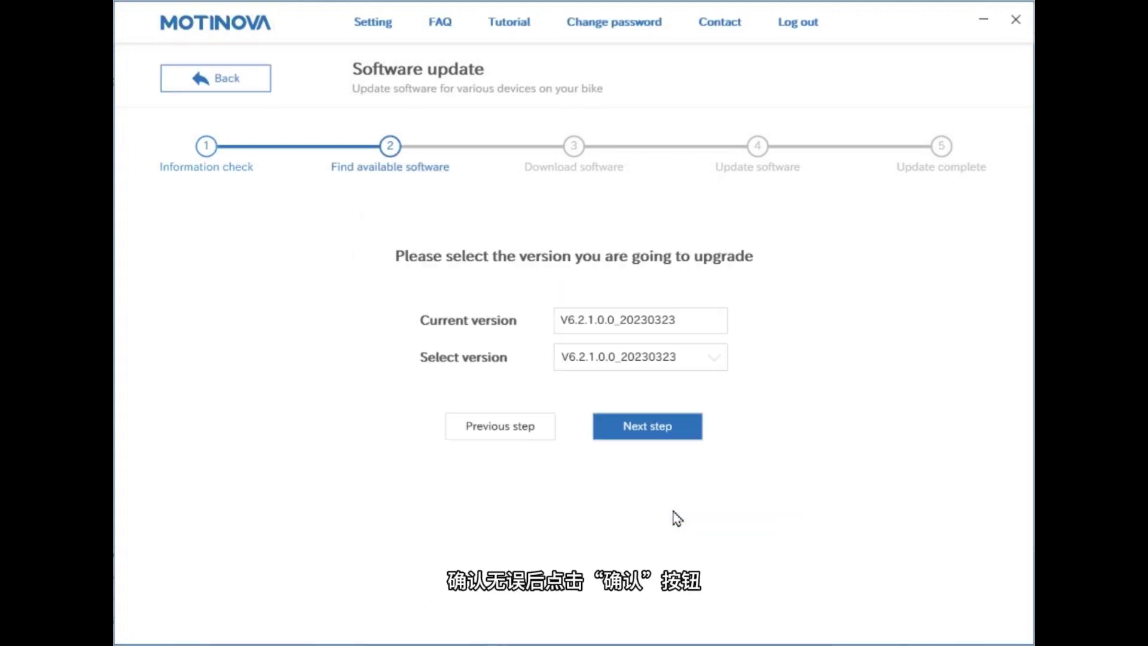
Update the motor to software version V6.2.1.0.0_20230323, finish the update and return to the homepage.
left_click(663, 362)
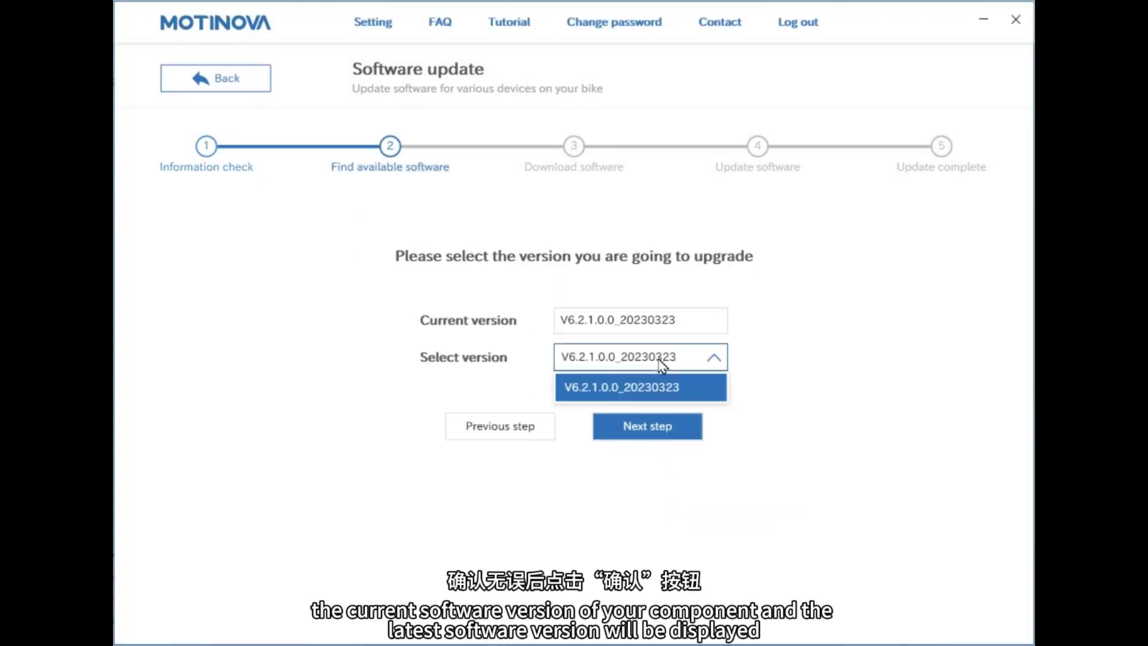
left_click(661, 386)
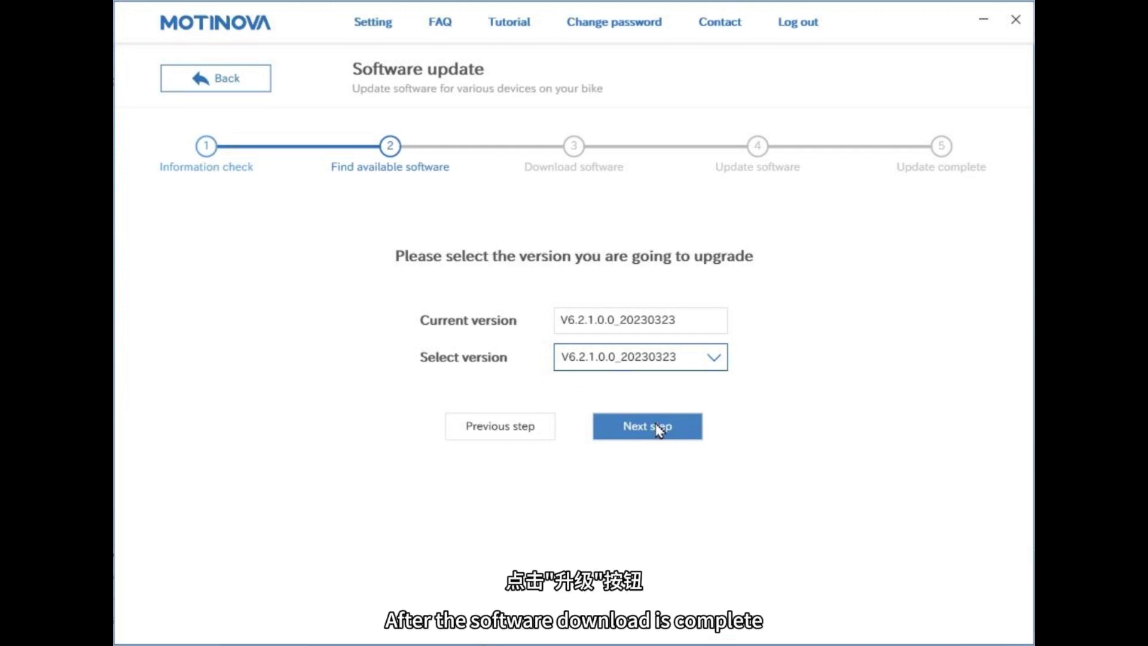
left_click(658, 428)
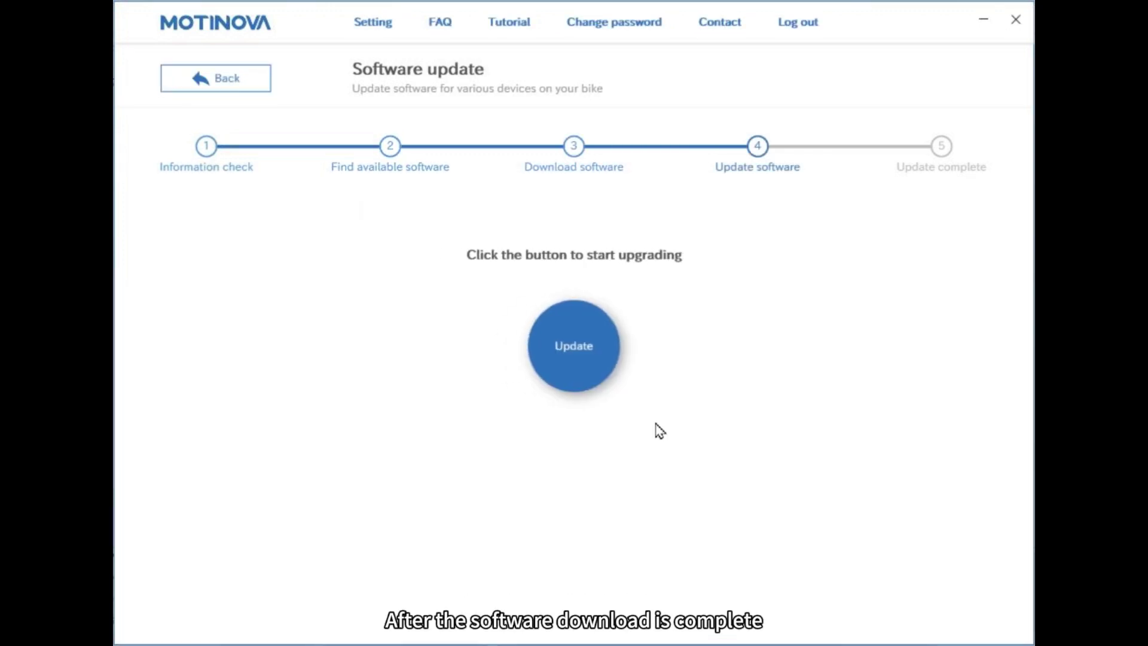
left_click(606, 375)
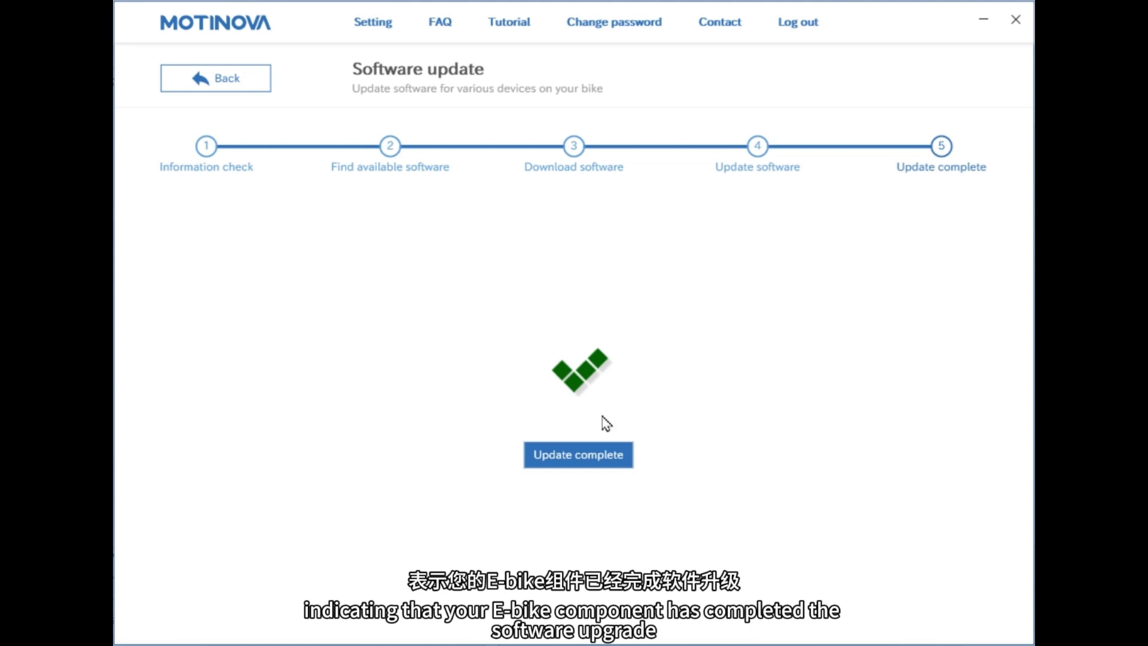
left_click(600, 459)
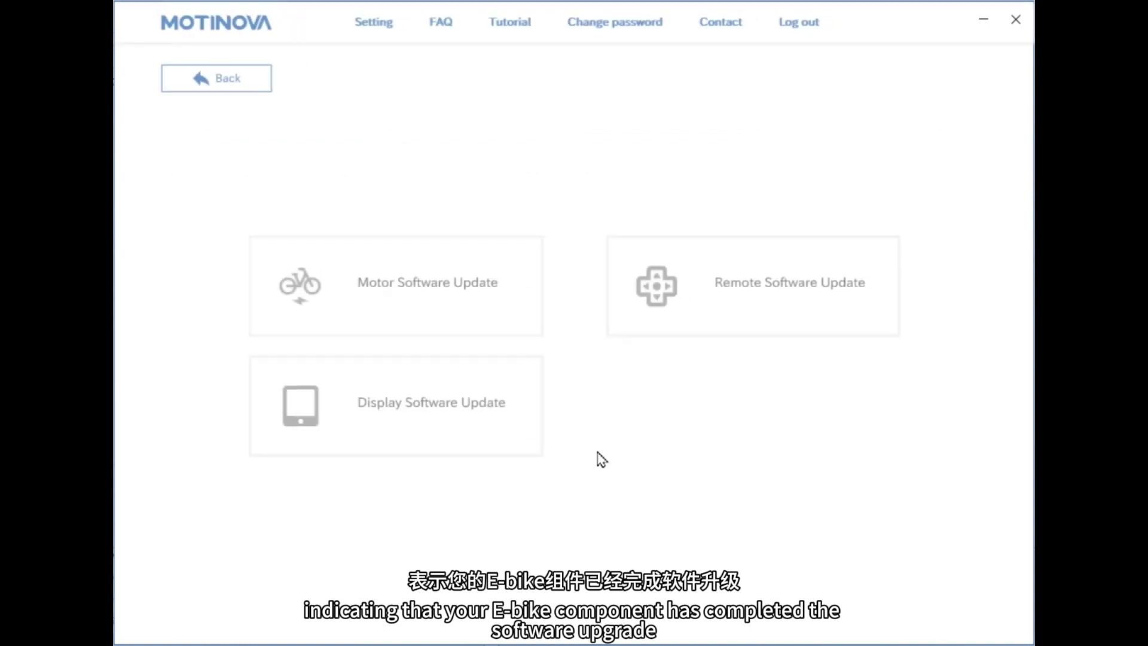
left_click(240, 87)
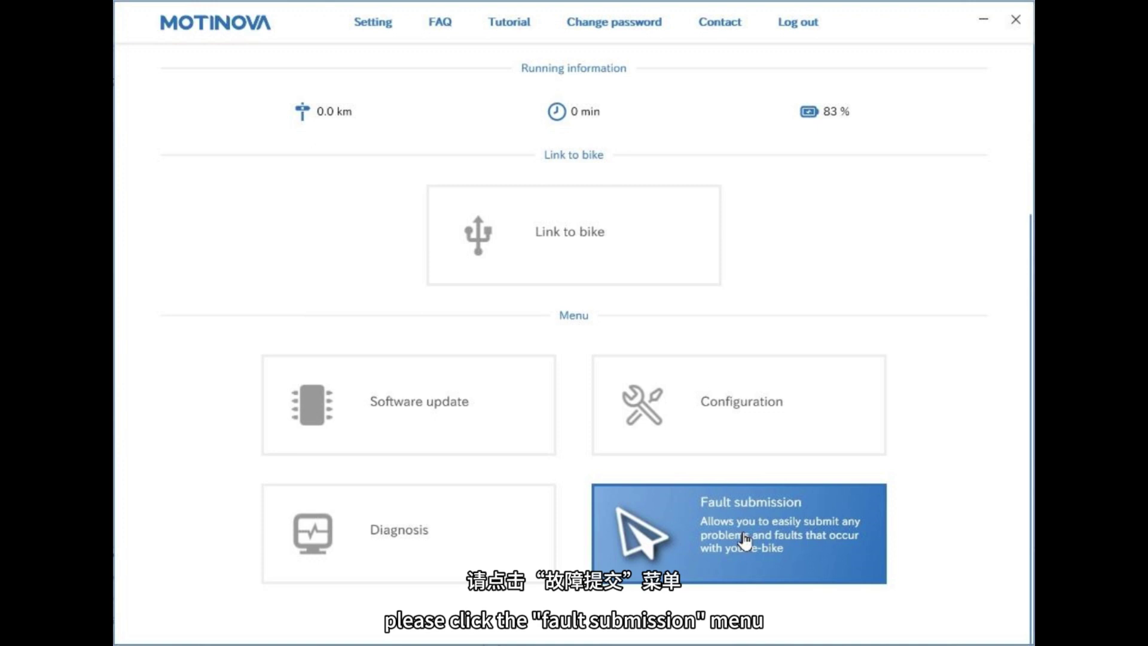
Open a new fault submission and enter "Test" as both the contact name and the telephone number.
left_click(745, 541)
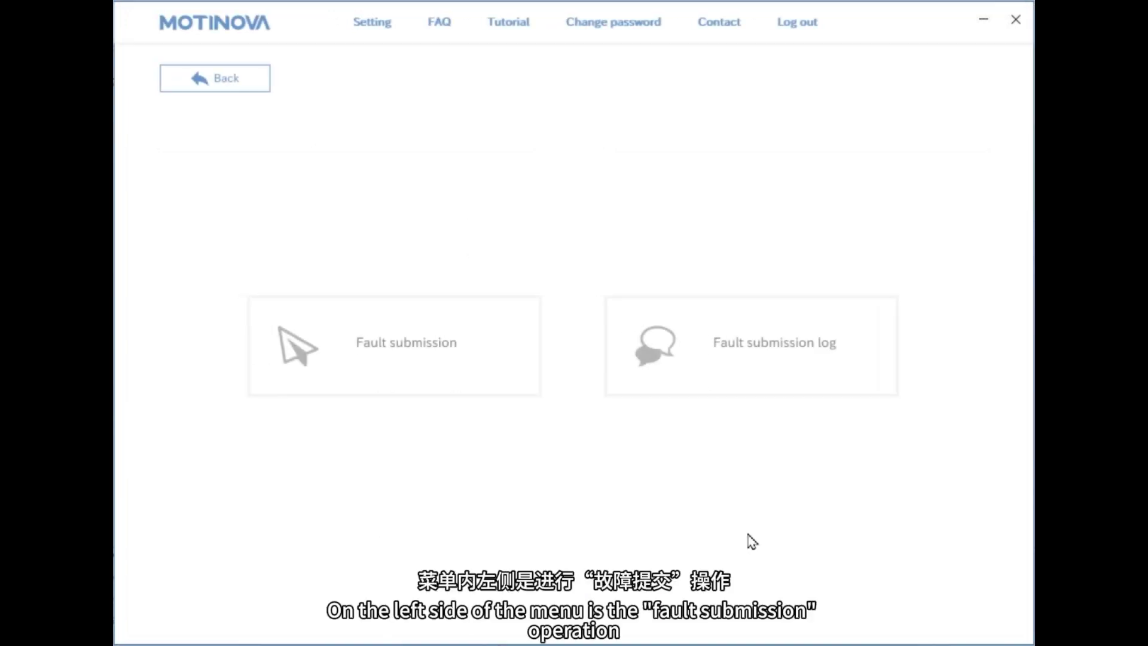
left_click(485, 370)
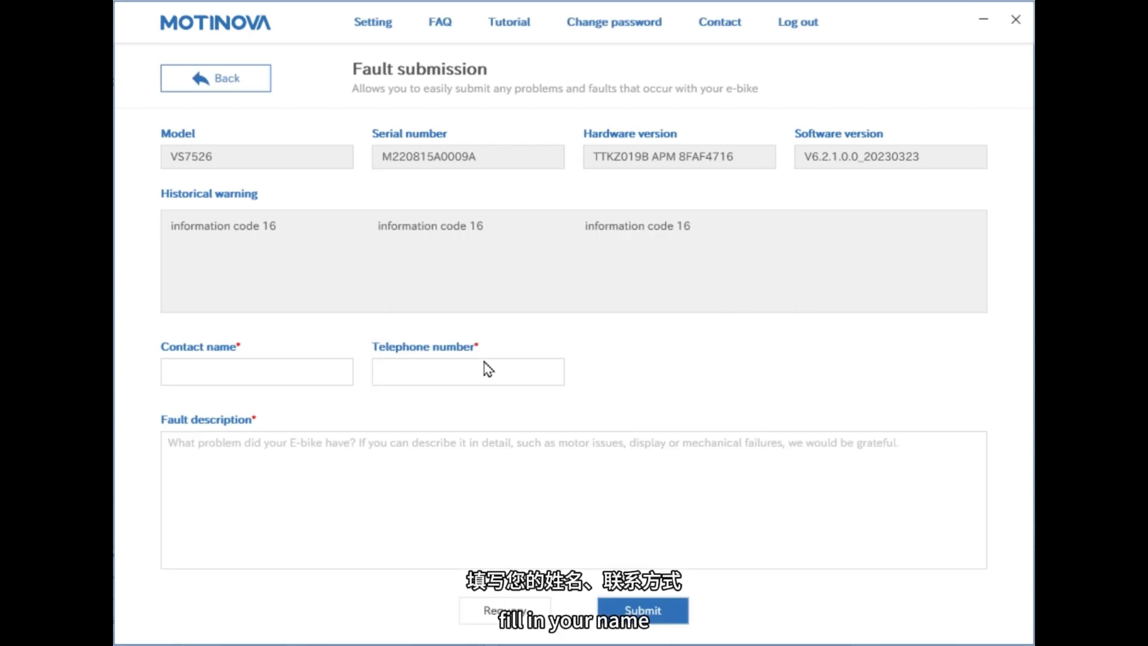
left_click(279, 365)
type("Test")
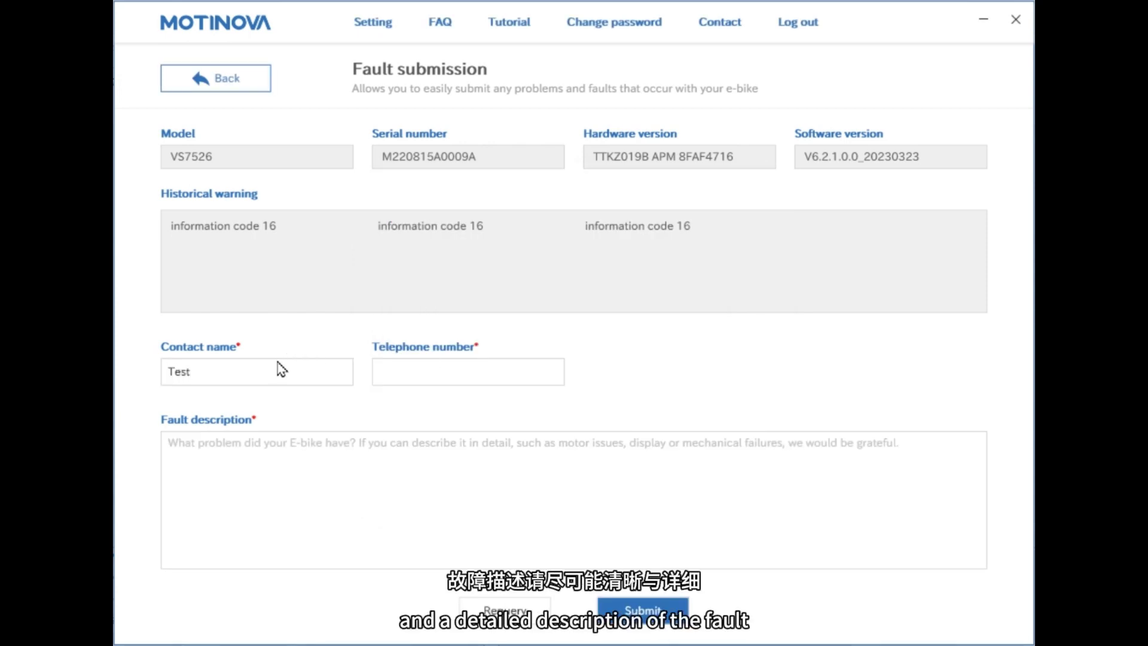
key("Tab")
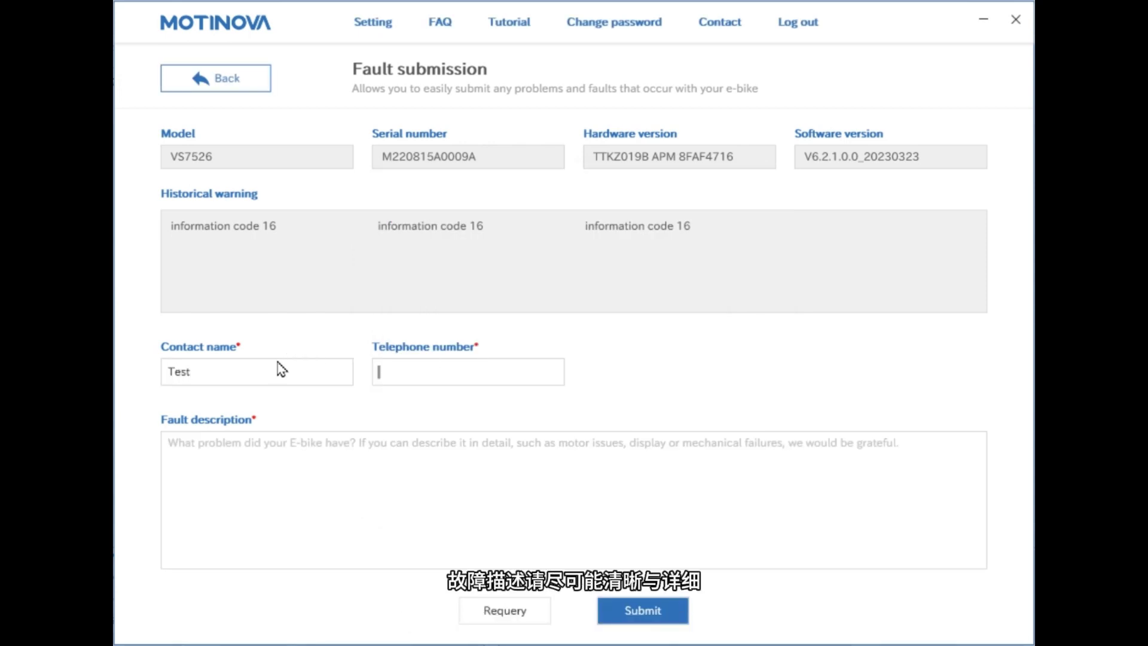
type("Test")
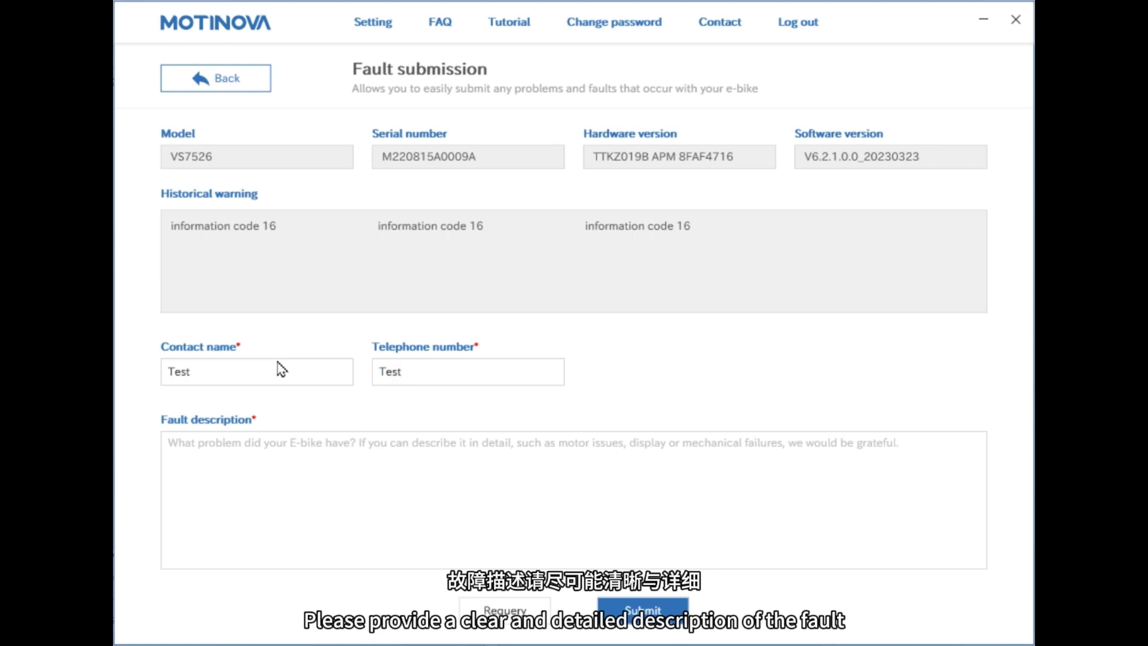
Describe the fault as "Test message", submit the report and return to the homepage.
left_click(272, 476)
type("T")
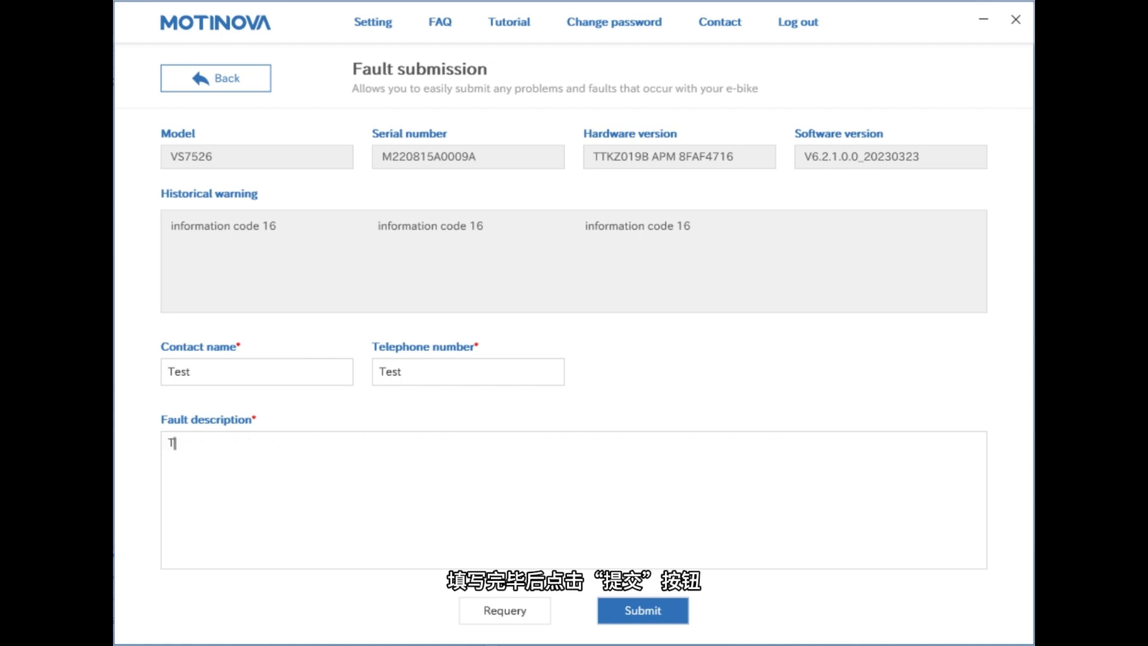
type("est message")
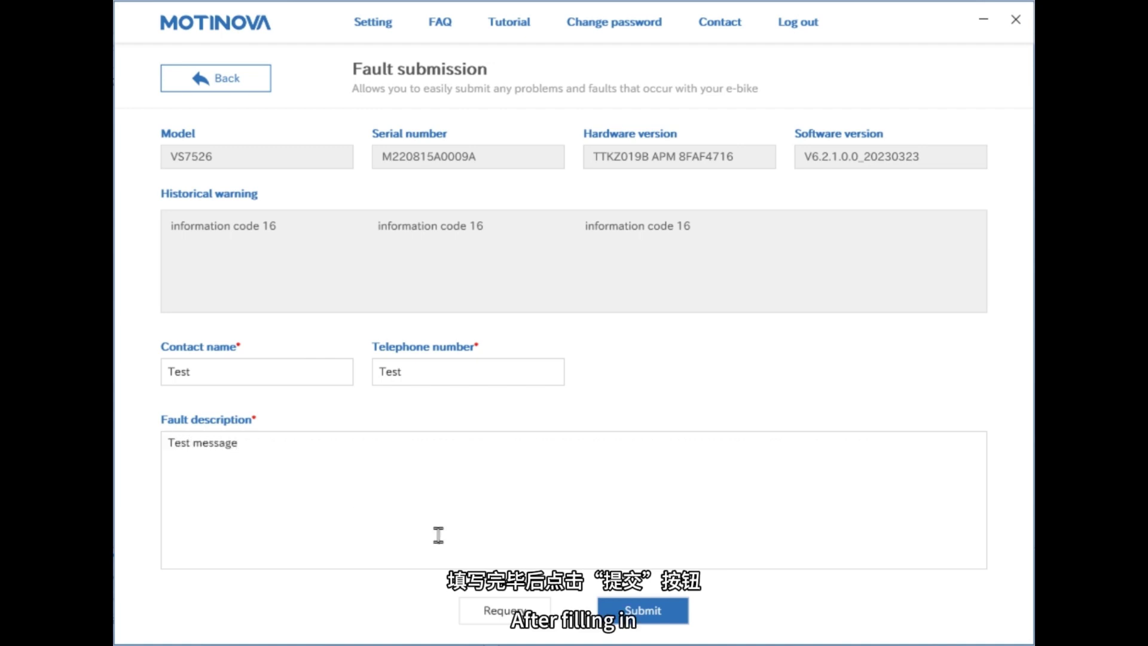
left_click(631, 609)
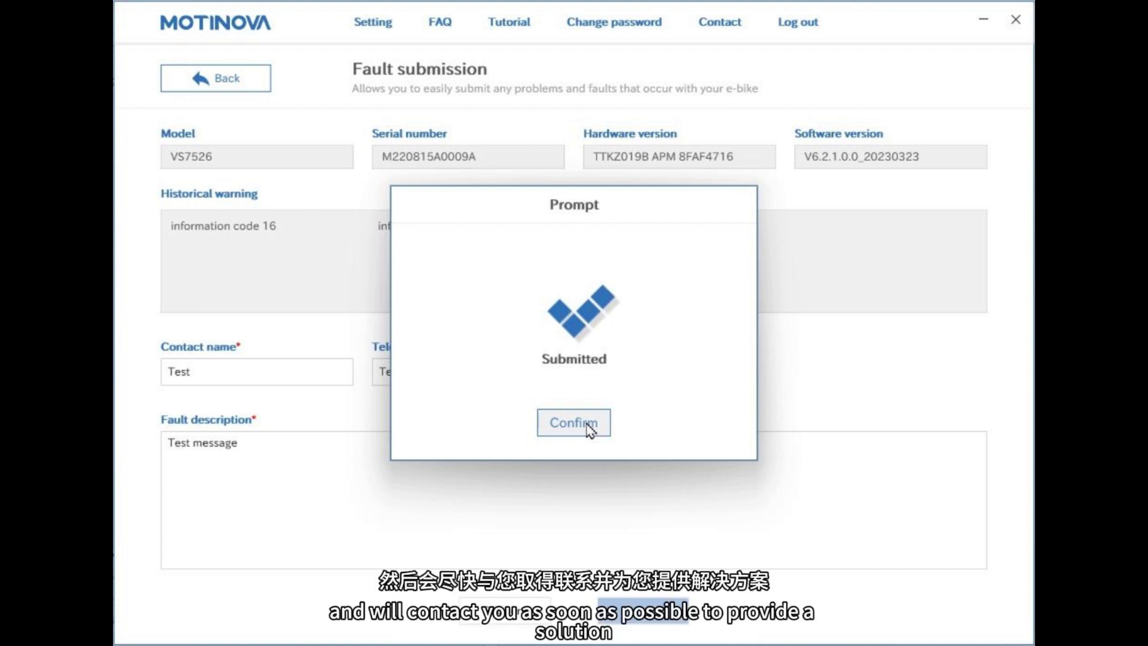
left_click(573, 423)
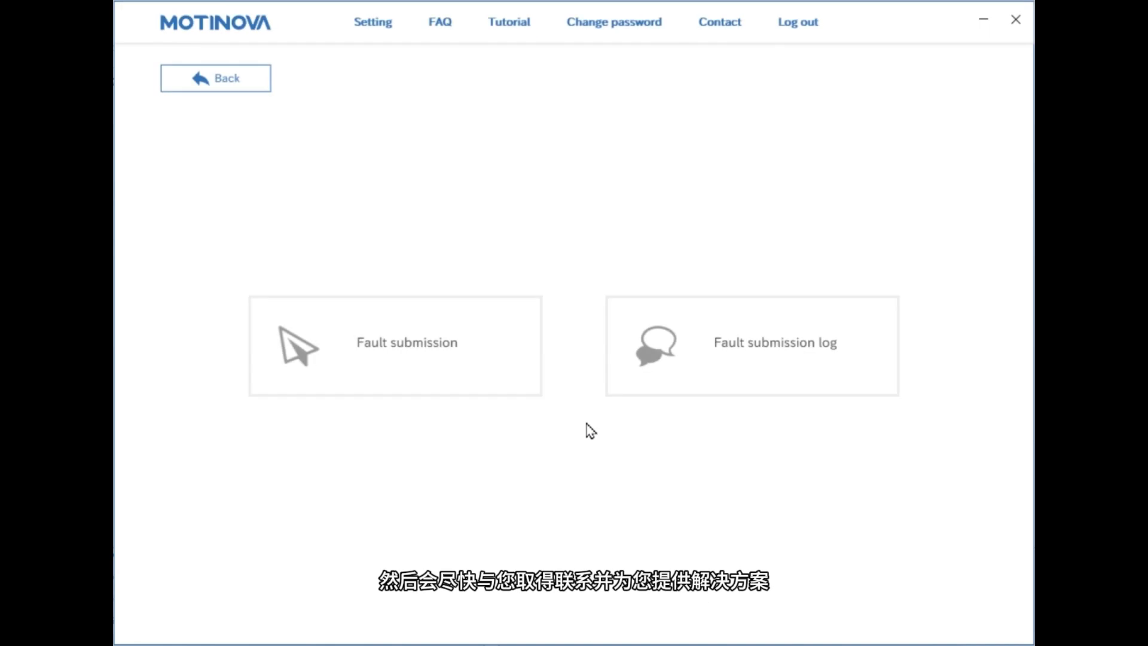
left_click(249, 89)
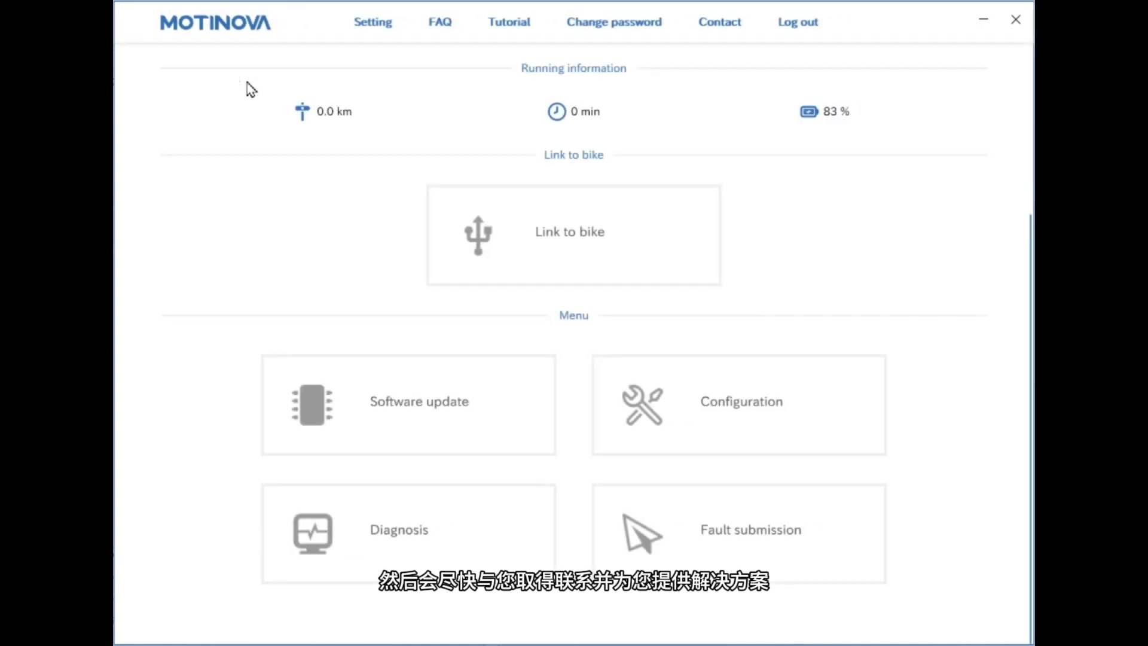
Open the motor diagnosis and start the motor controller detection, confirming that the rear wheel is off the ground.
scroll(1007, 637, "up", 5)
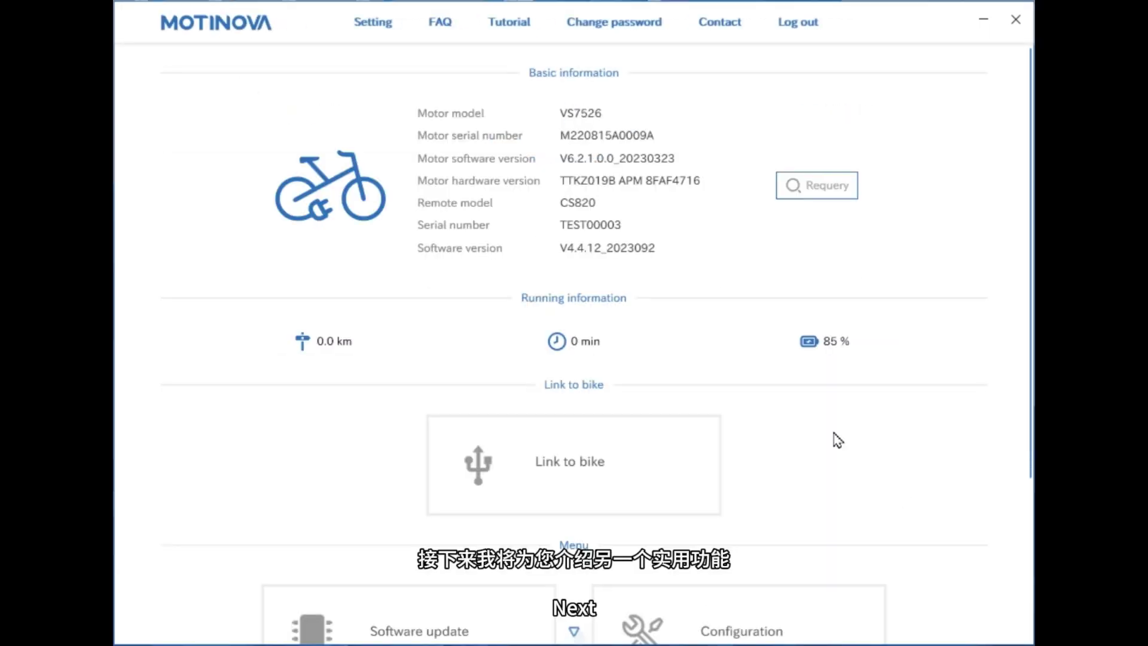
scroll(958, 464, "down", 3)
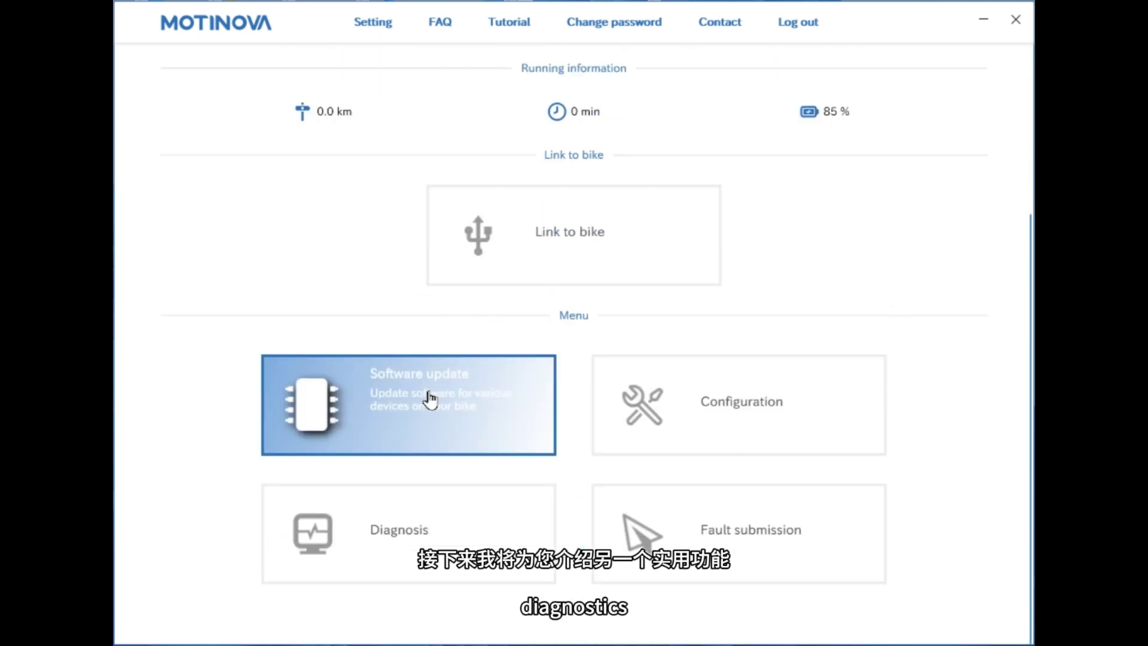
left_click(428, 531)
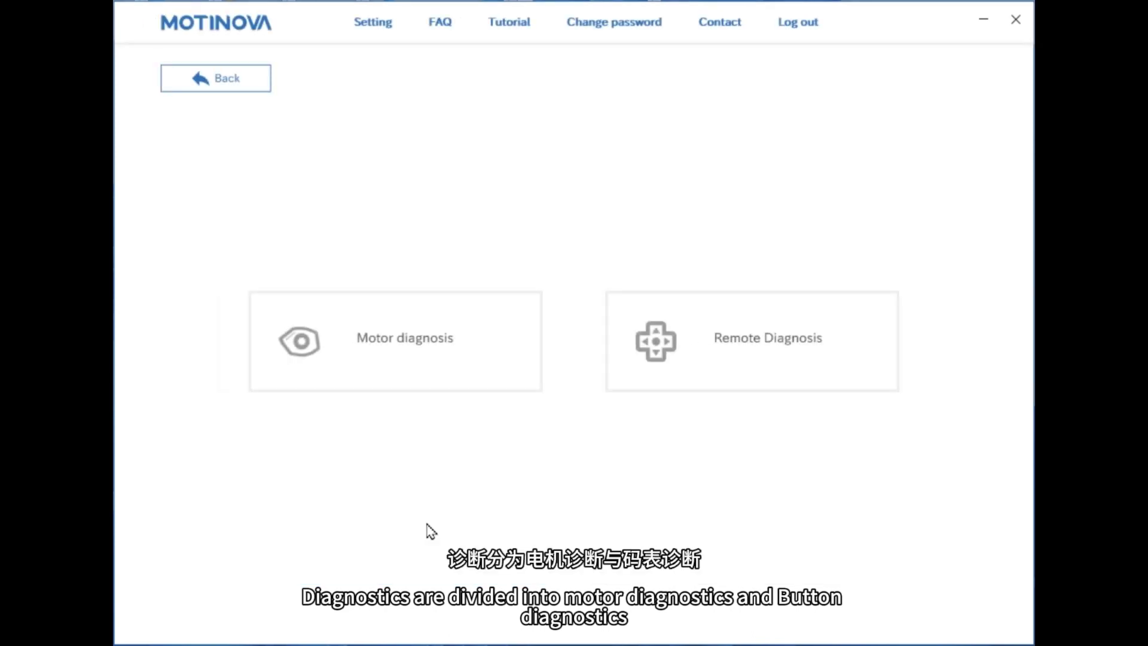
left_click(411, 381)
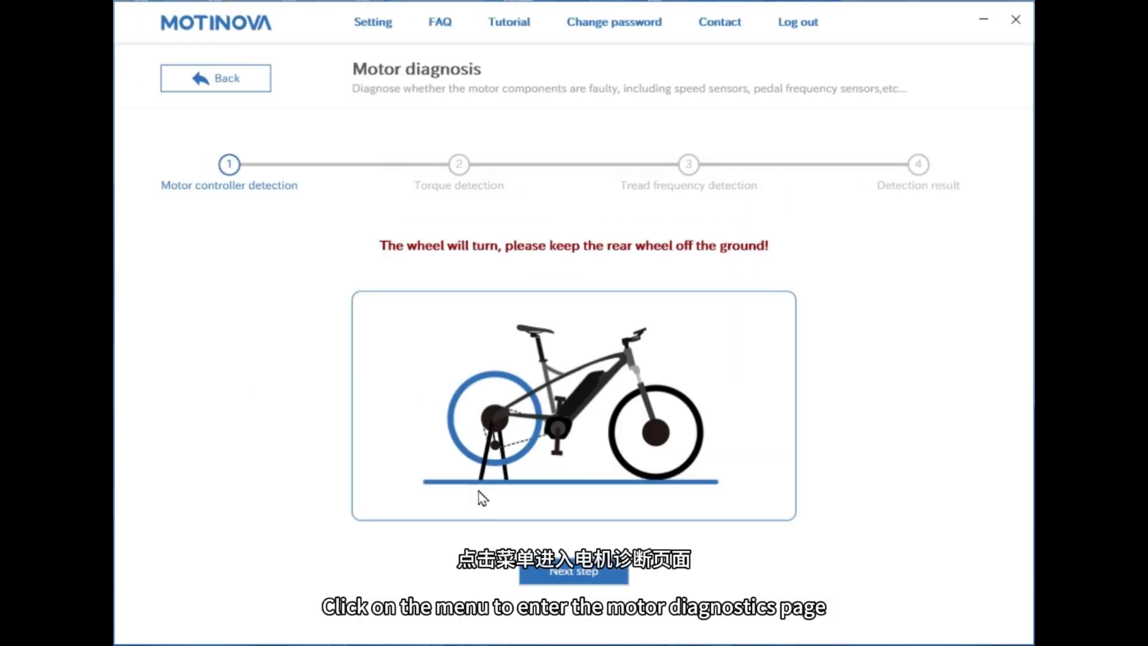
left_click(546, 575)
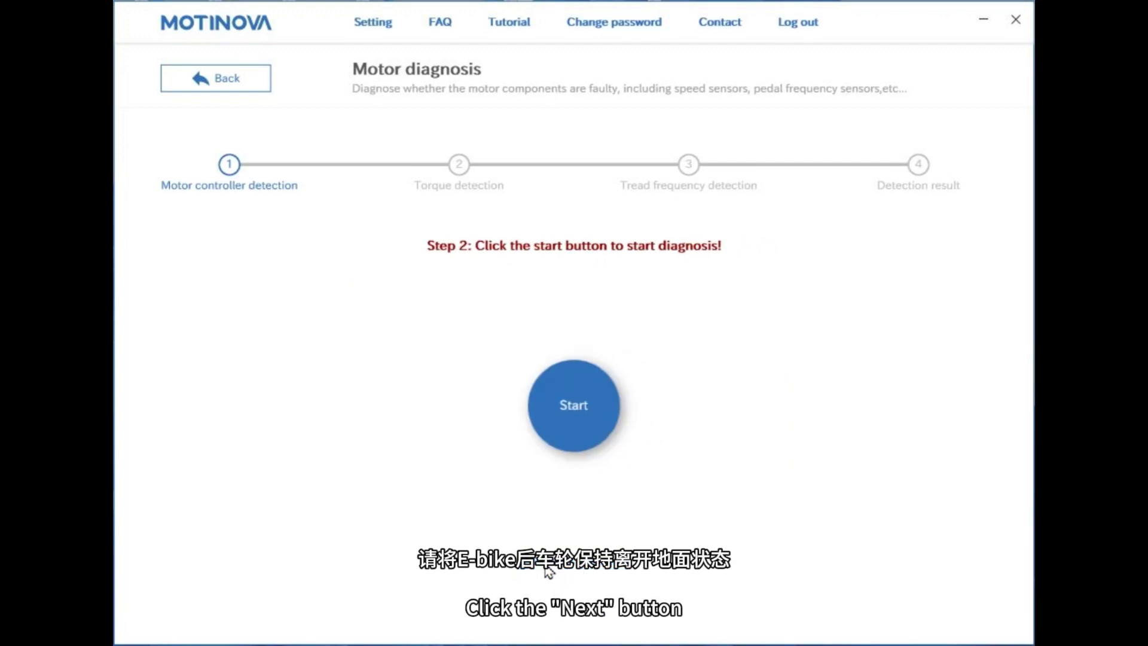
left_click(576, 423)
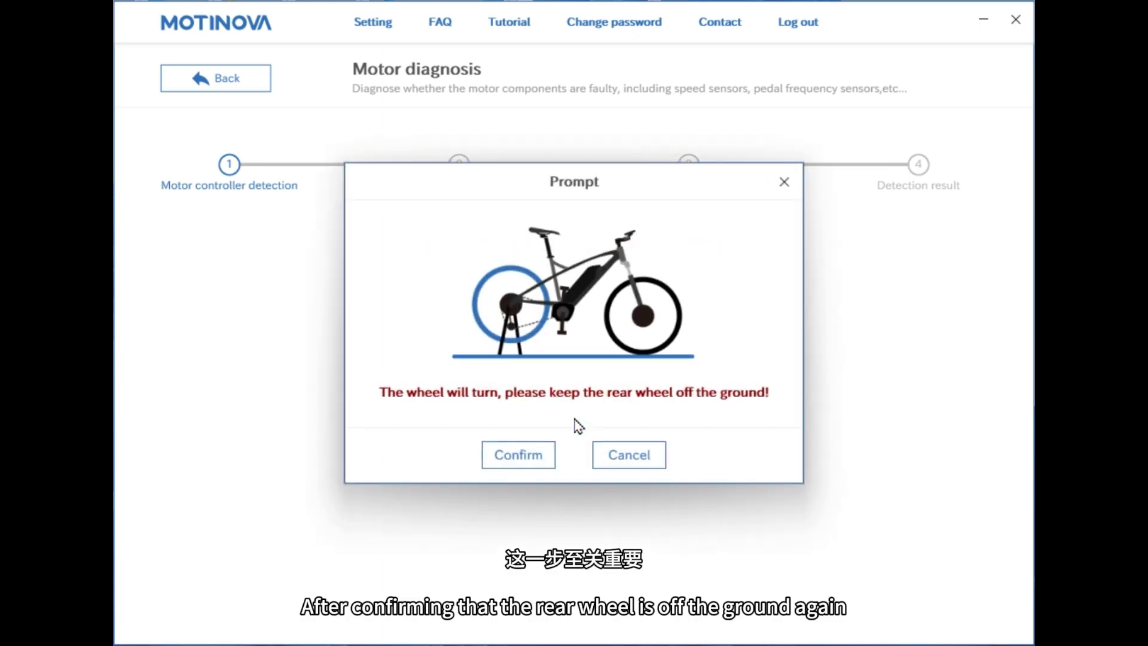
left_click(525, 465)
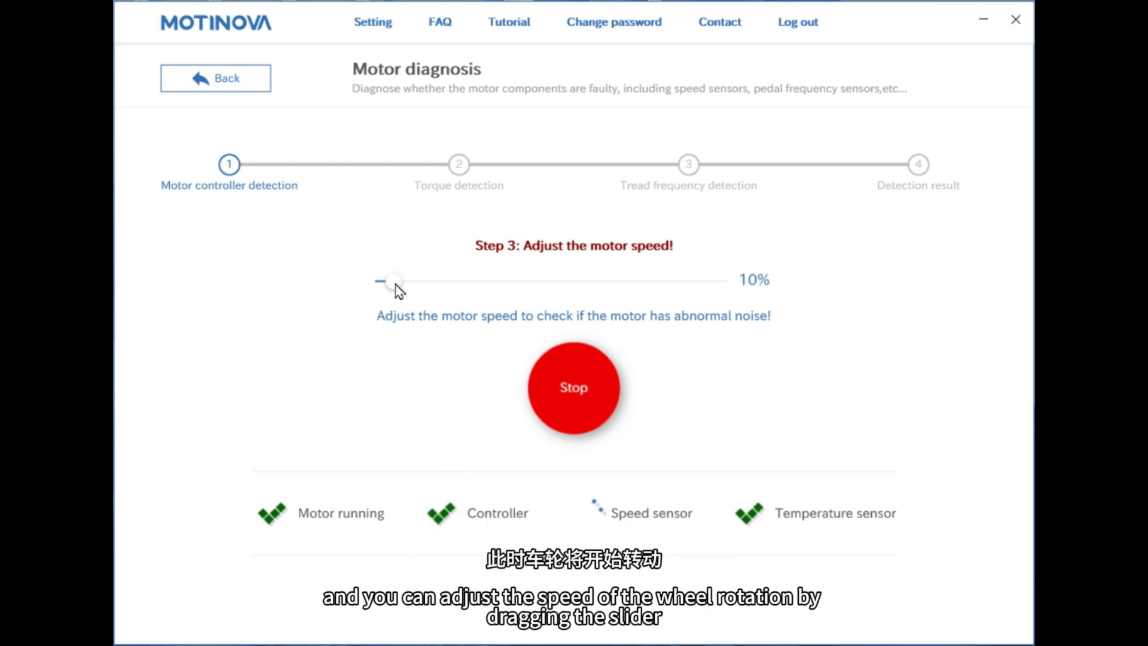
Vary the motor speed during the controller detection, raising it to about 93% and lowering it to about 20%.
left_click_drag(394, 286, 718, 298)
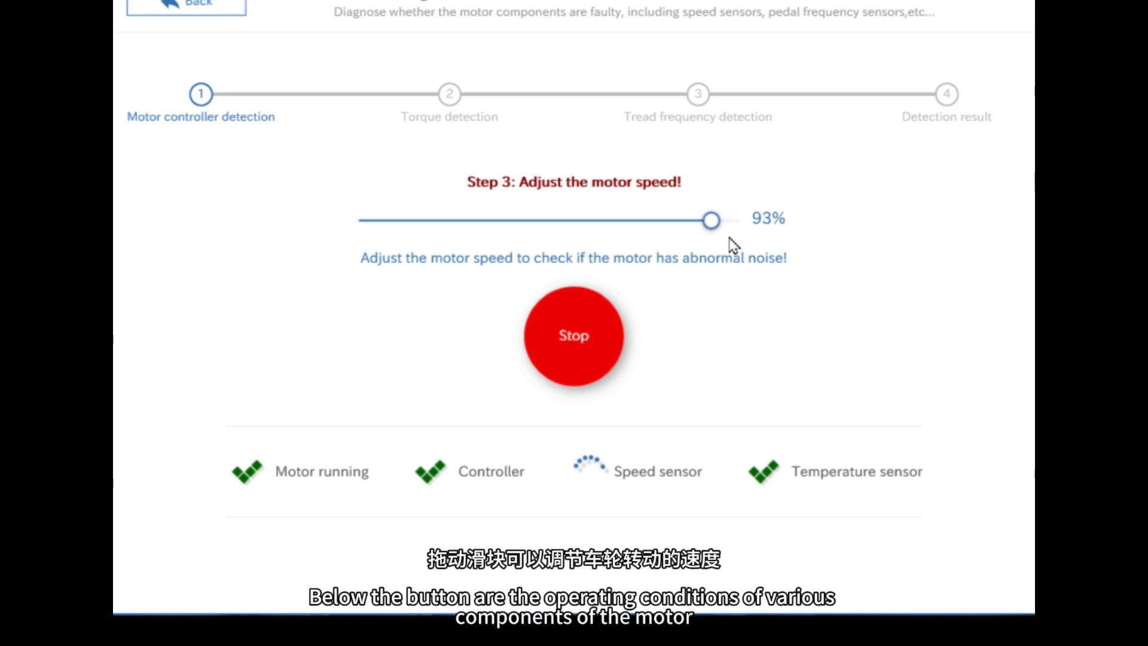
left_click_drag(732, 245, 392, 84)
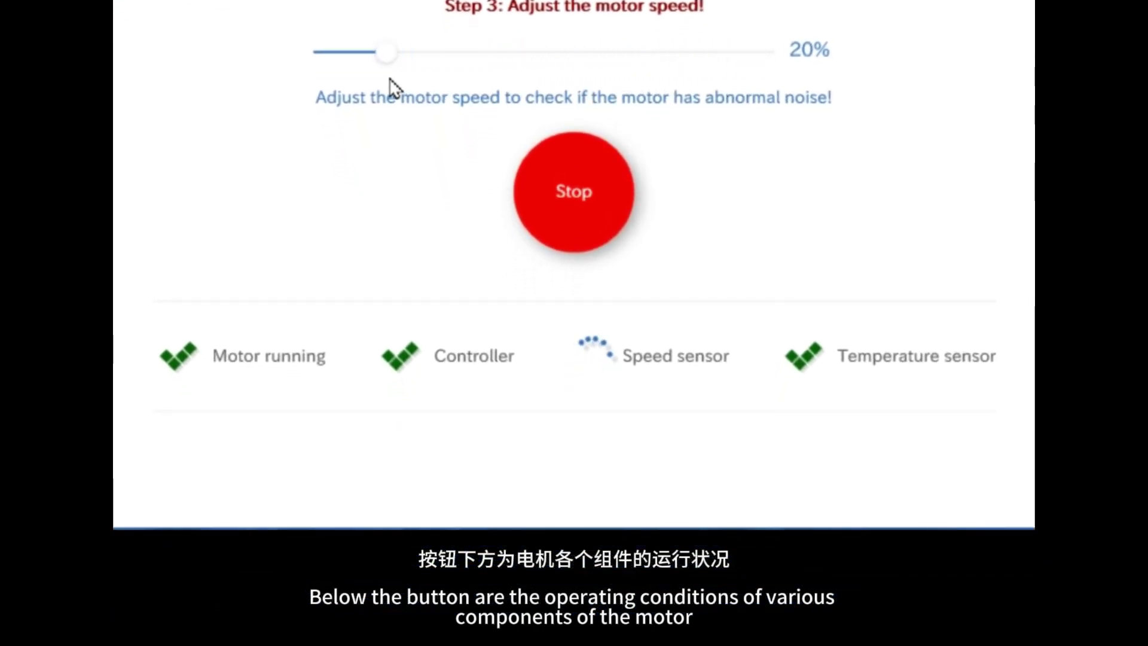
Stop the motor and finish the controller detection, answering No to abnormal noise in the mechanical transmission parts.
left_click(551, 184)
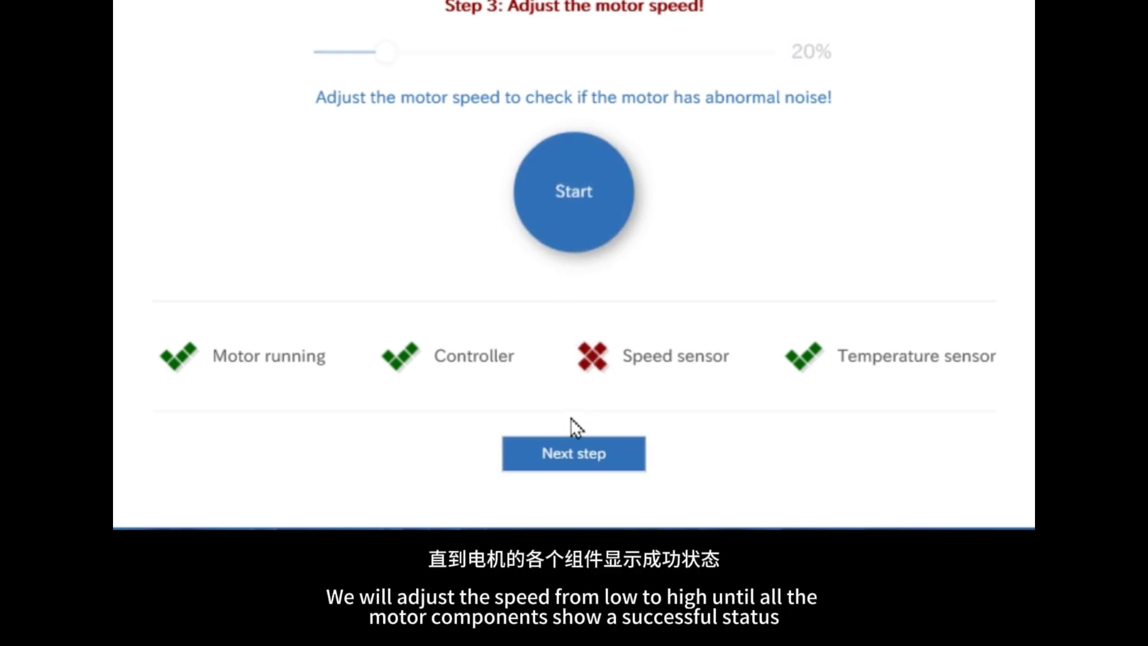
left_click(572, 448)
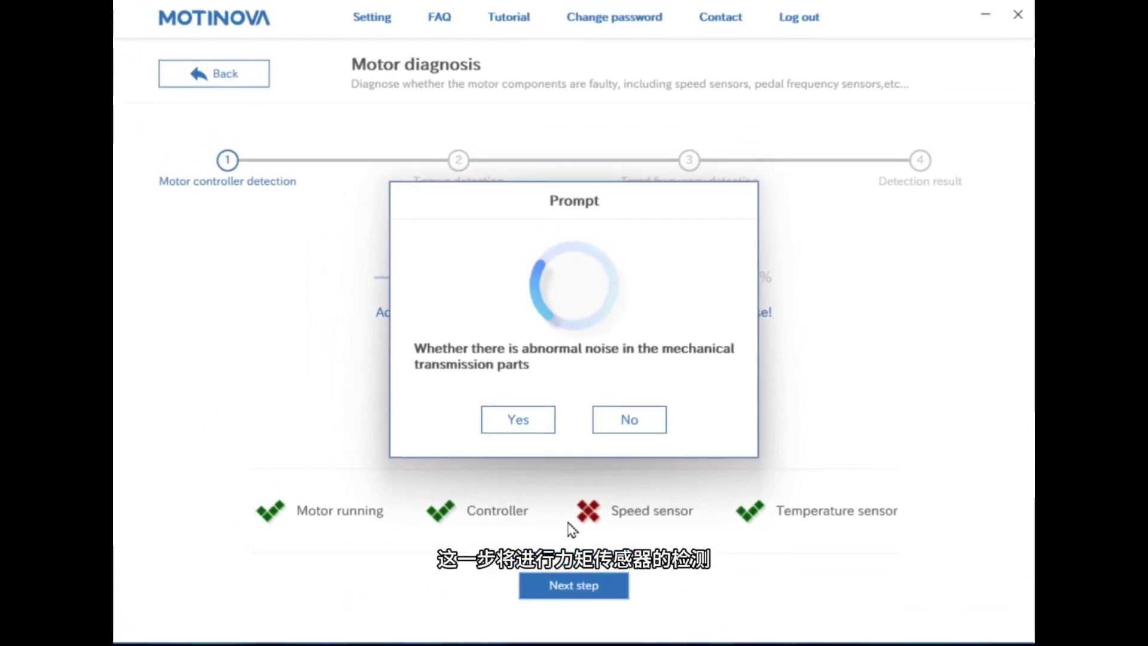
left_click(612, 427)
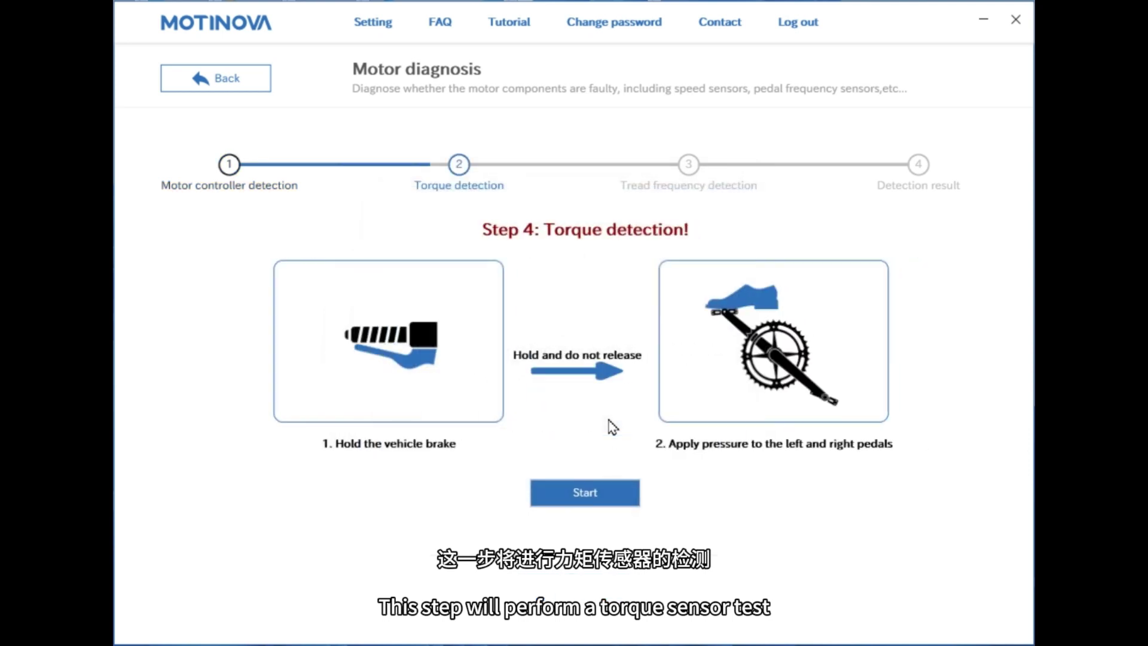
Run the torque detection, followed by the pedal frequency detection.
left_click(585, 494)
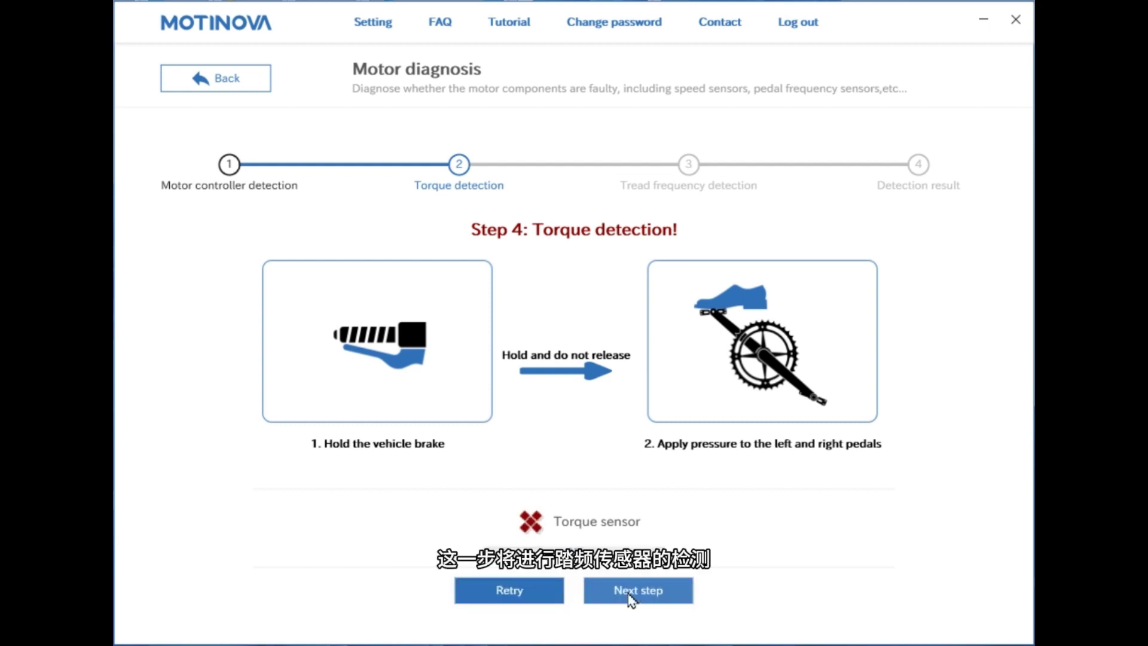
left_click(628, 597)
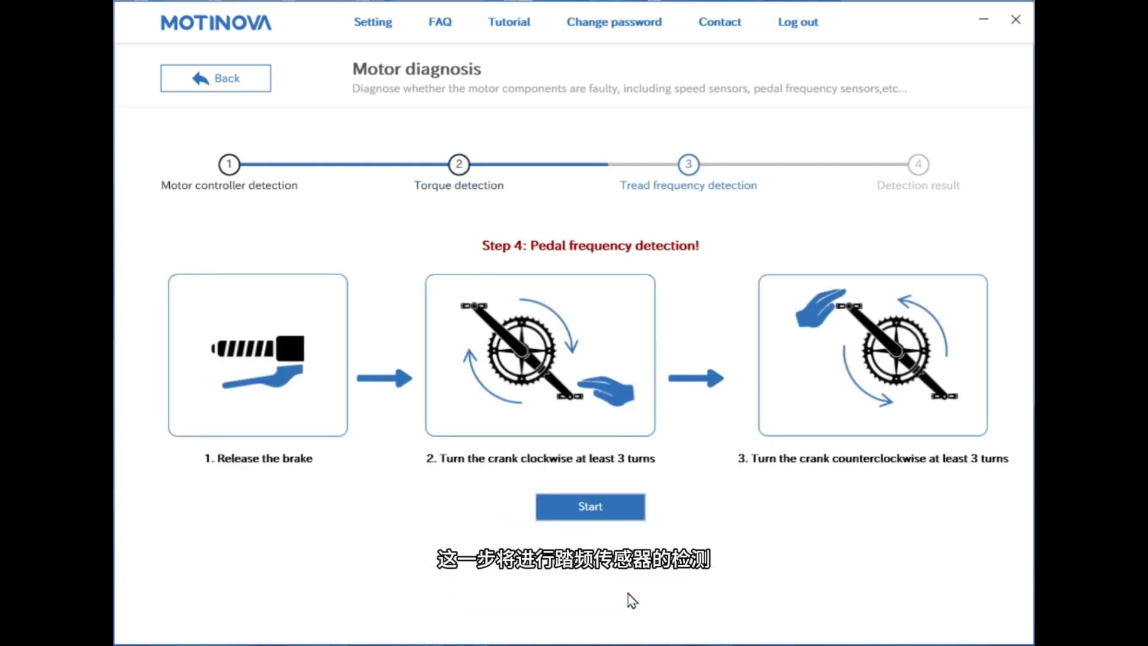
left_click(600, 524)
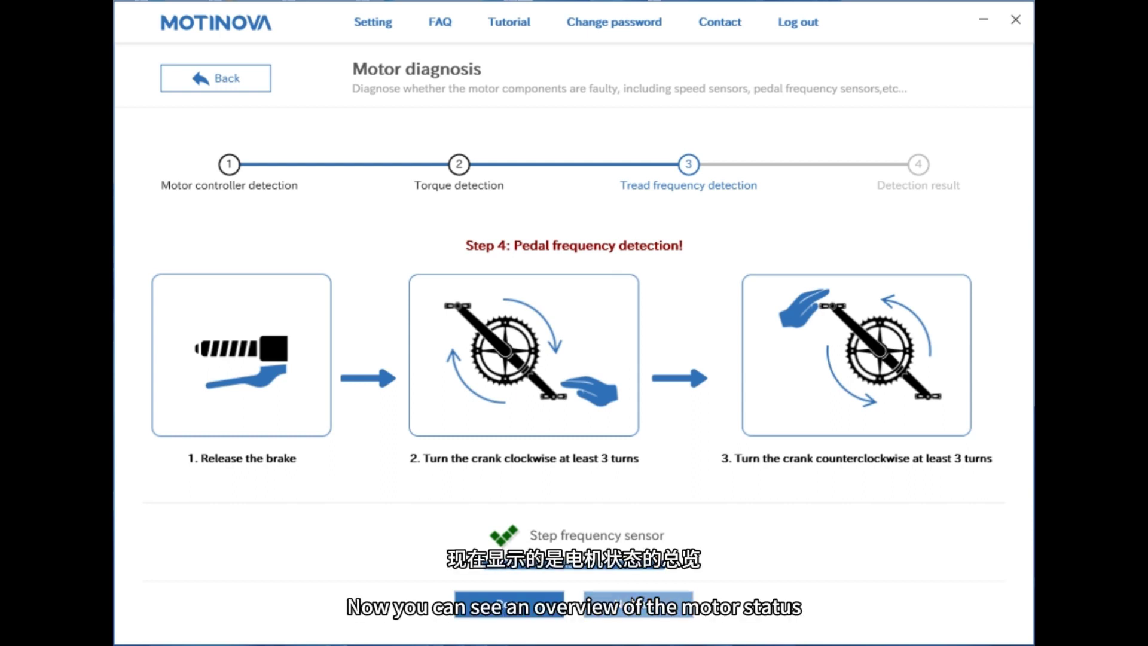
View the overall detection result and the motor's diagnostic report, and return to the homepage.
left_click(636, 597)
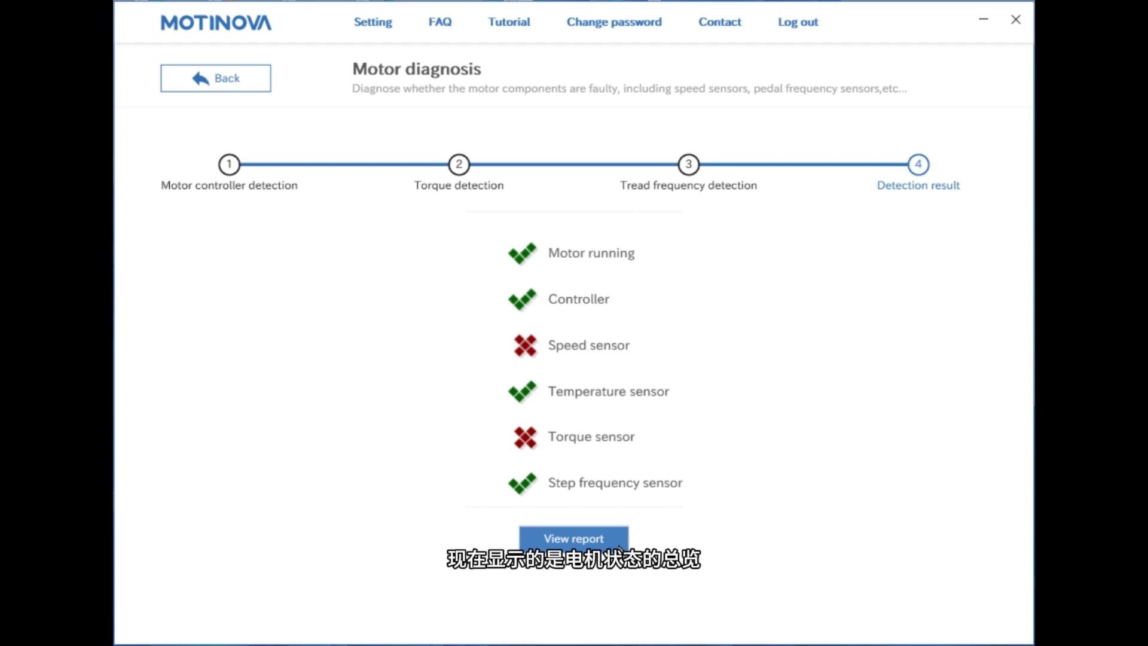
left_click(619, 545)
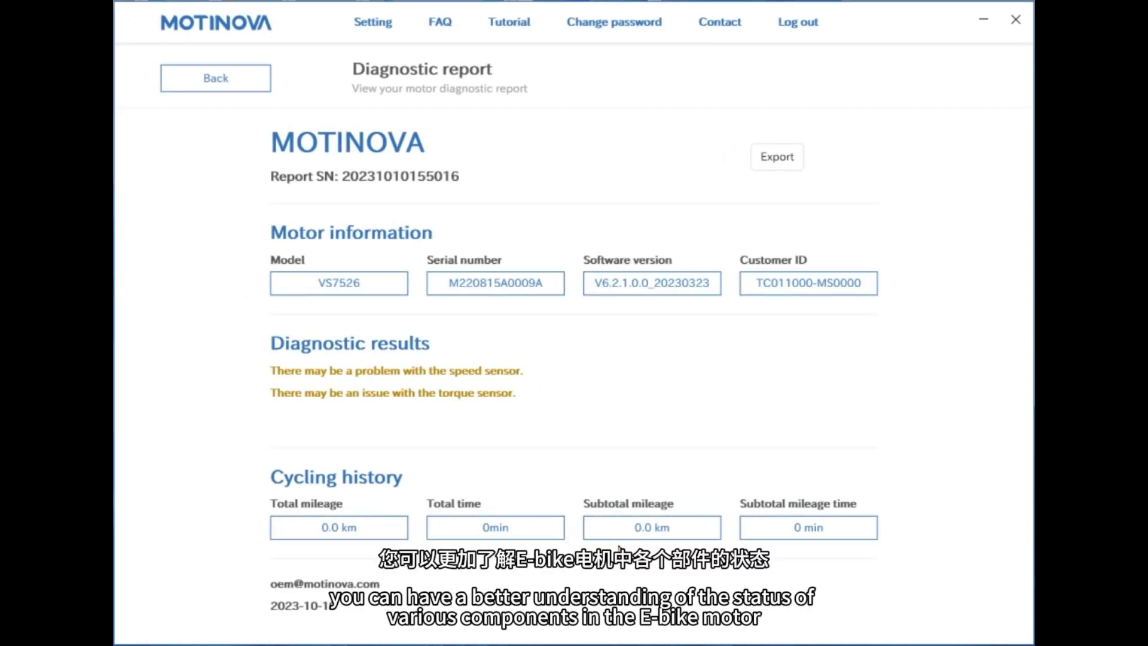
left_click(233, 81)
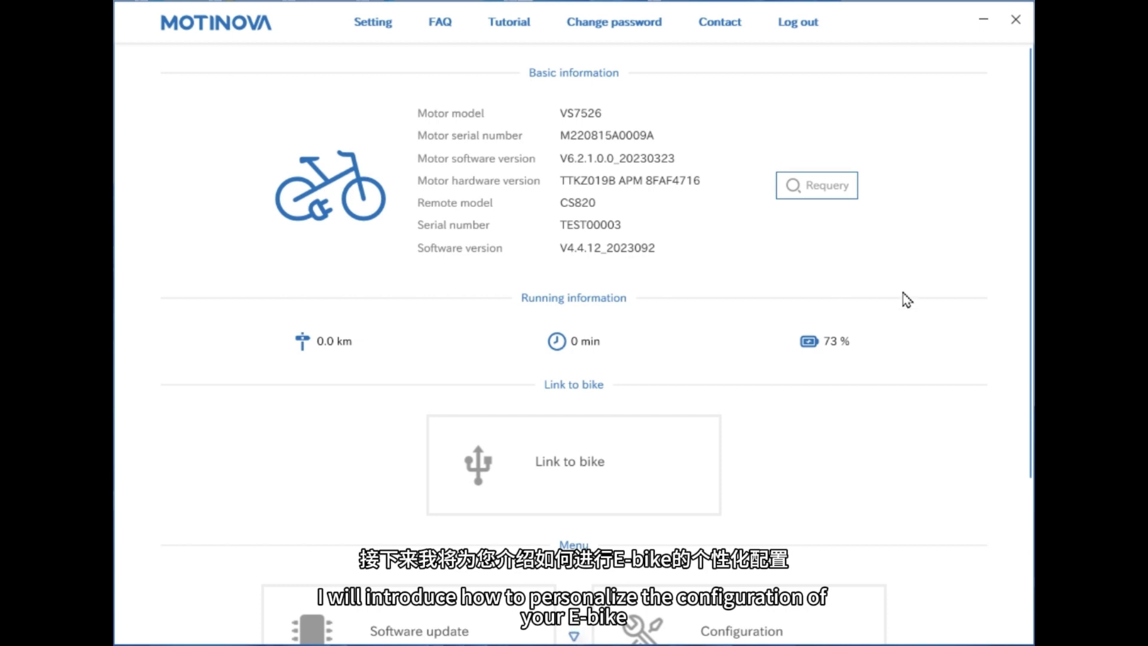
Open the motor configuration and set the boot mode to COMFORT and the maximum speed to 30.
scroll(936, 308, "down", 2)
scroll(936, 308, "down", 2)
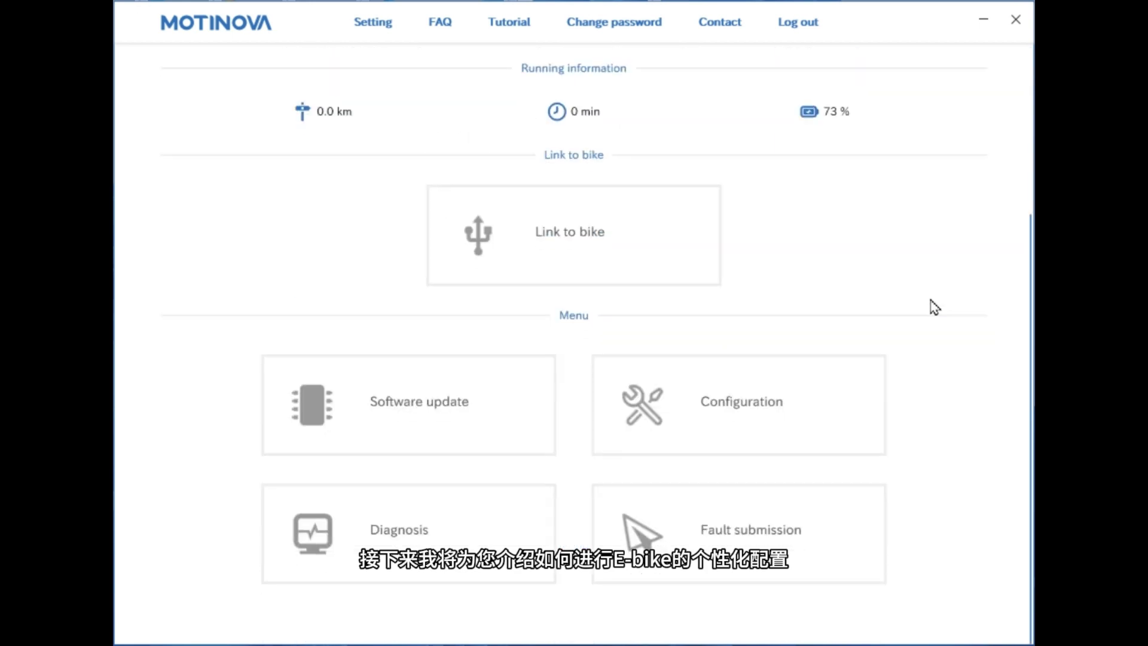
left_click(823, 398)
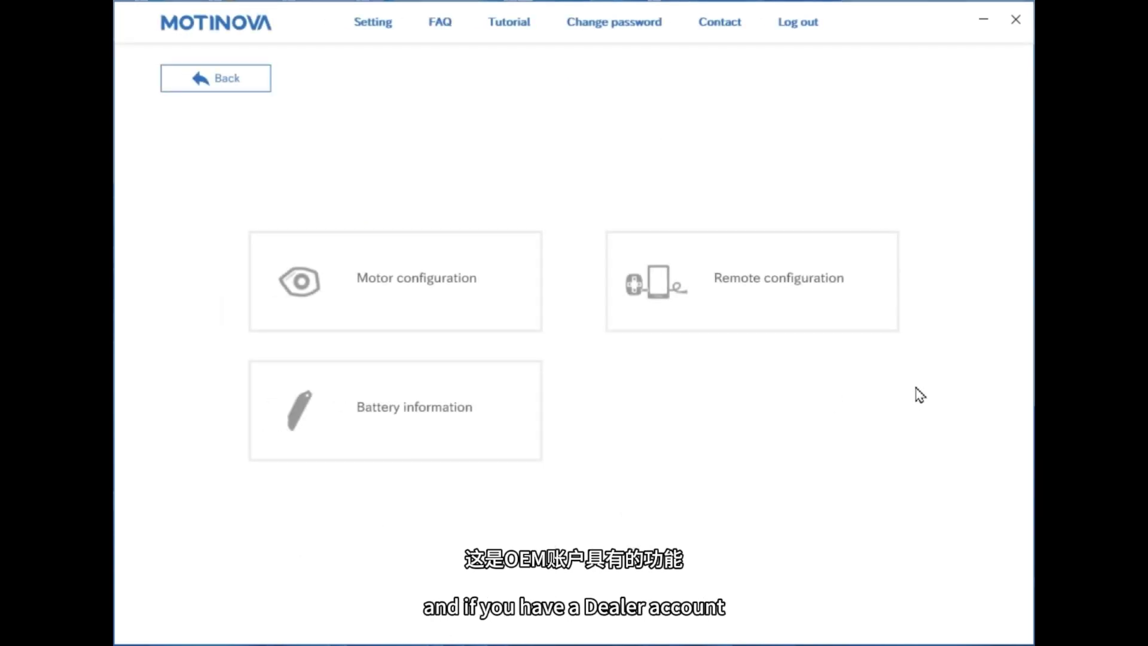
left_click(503, 305)
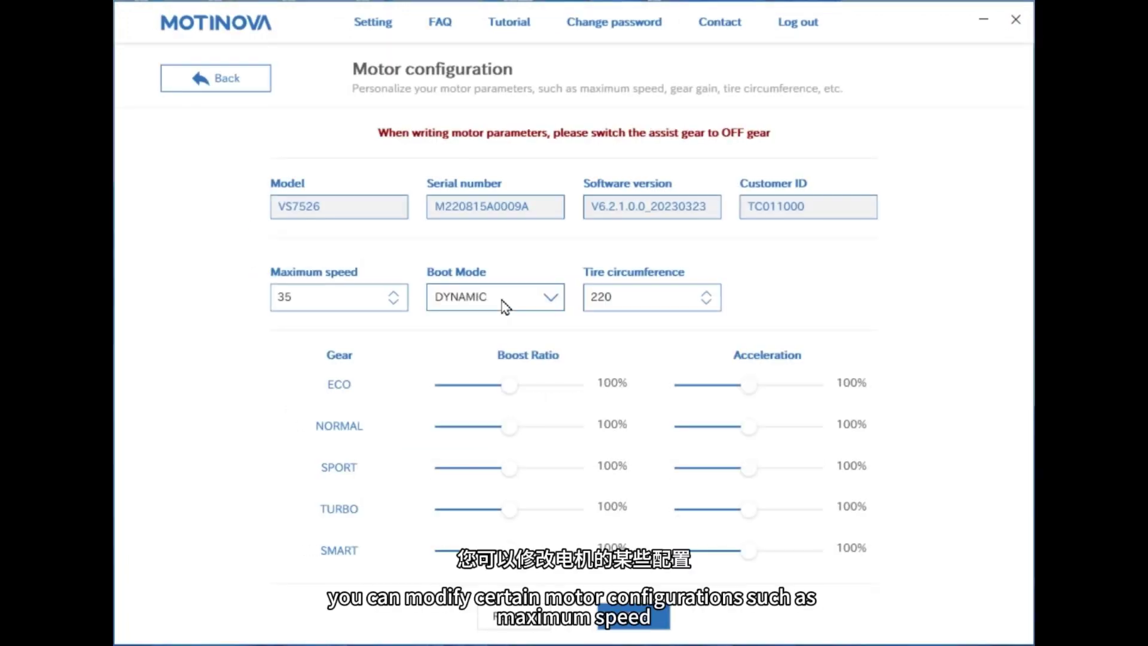
left_click(503, 303)
left_click(497, 320)
left_click(393, 302)
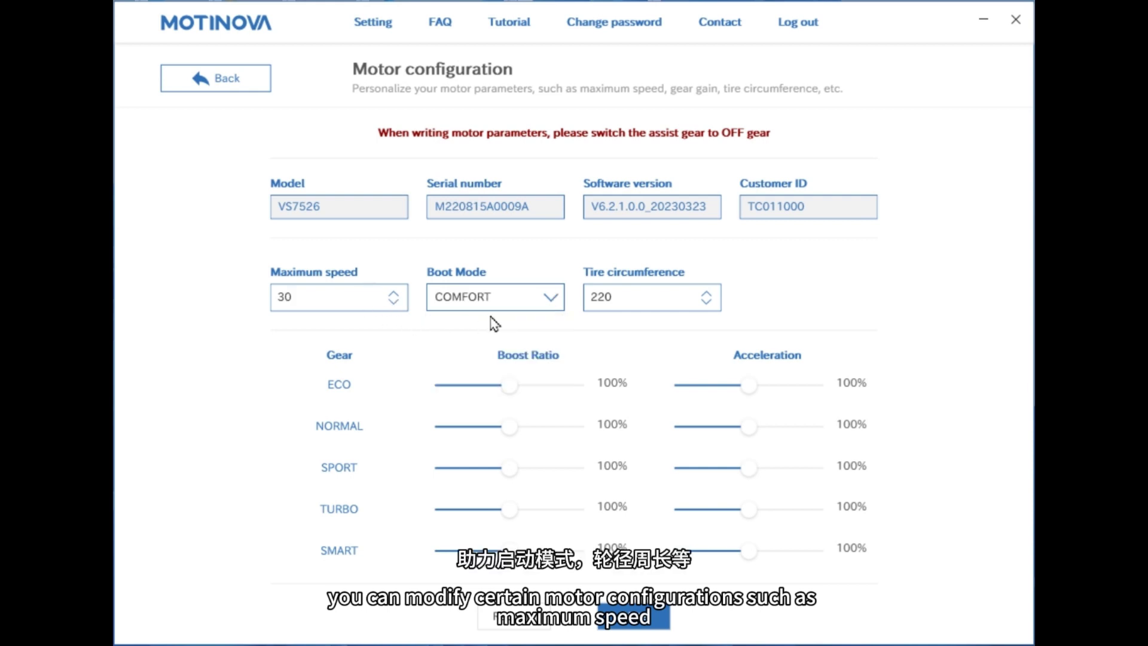
left_click(707, 303)
Set the ECO gear's boost ratio and acceleration to 120%, and the NORMAL gear's boost ratio to 80% and acceleration to 120%.
left_click_drag(509, 386, 584, 388)
left_click_drag(750, 386, 805, 400)
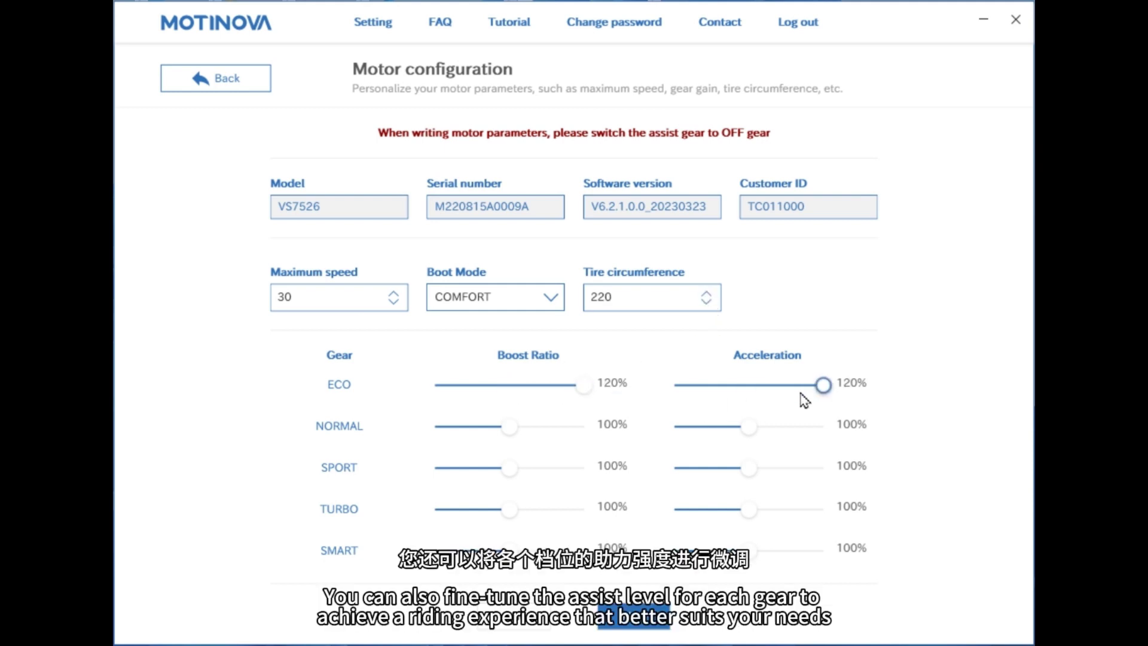
left_click_drag(508, 427, 454, 440)
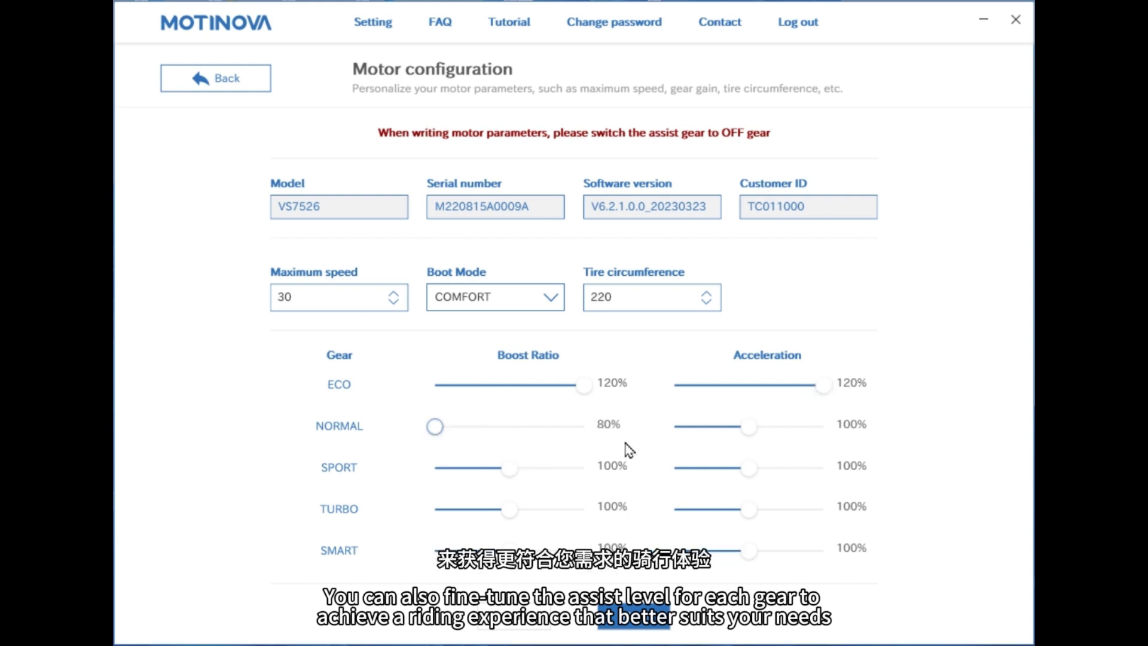
left_click_drag(751, 427, 825, 429)
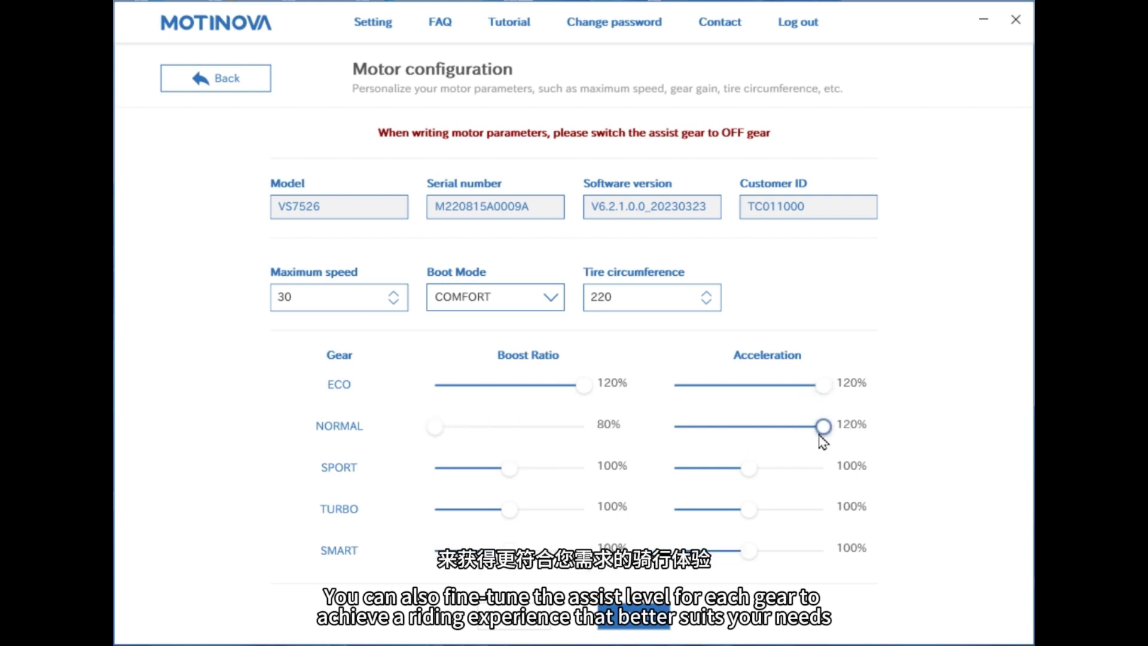
Write the modified motor configuration to the e-bike and return to the homepage.
left_click(656, 624)
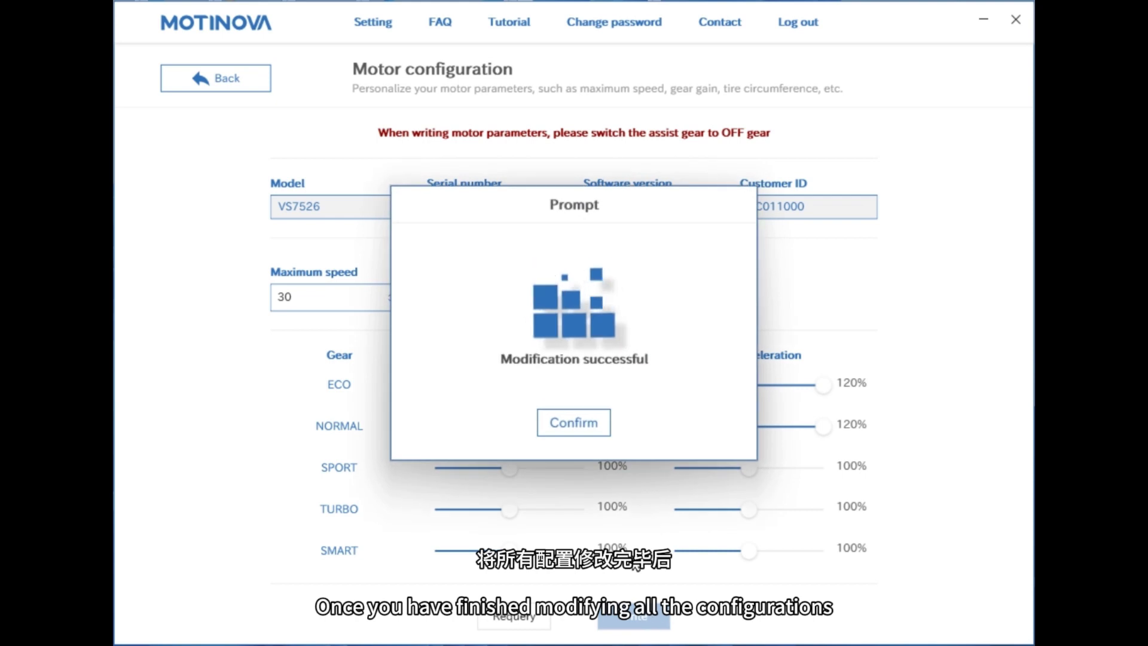
left_click(578, 424)
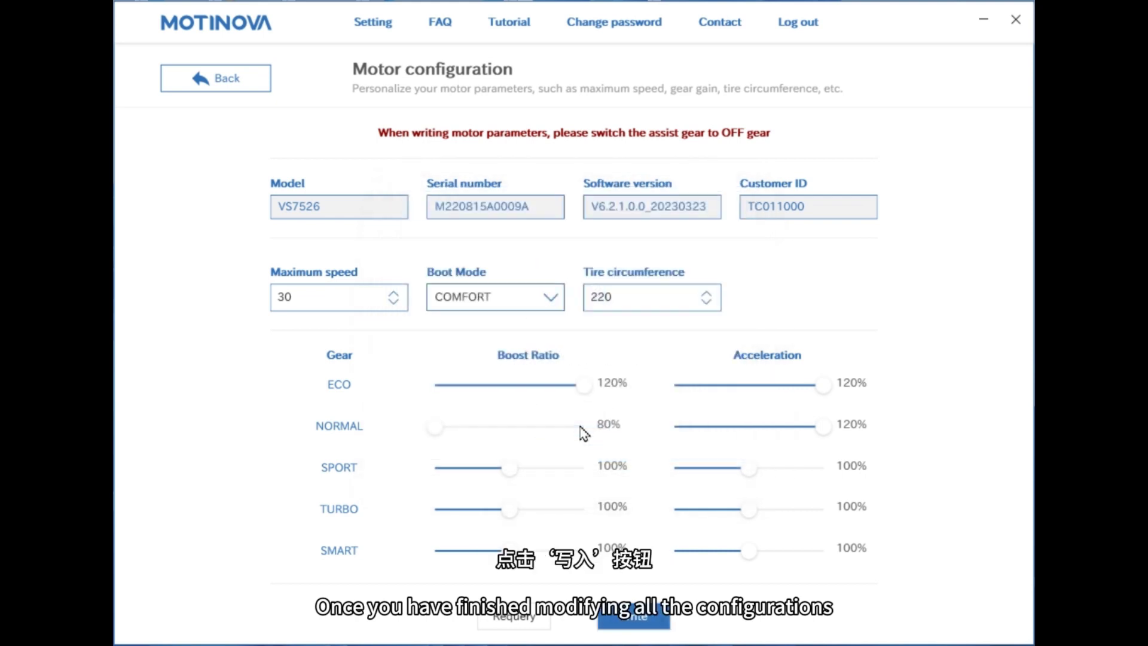
left_click(186, 88)
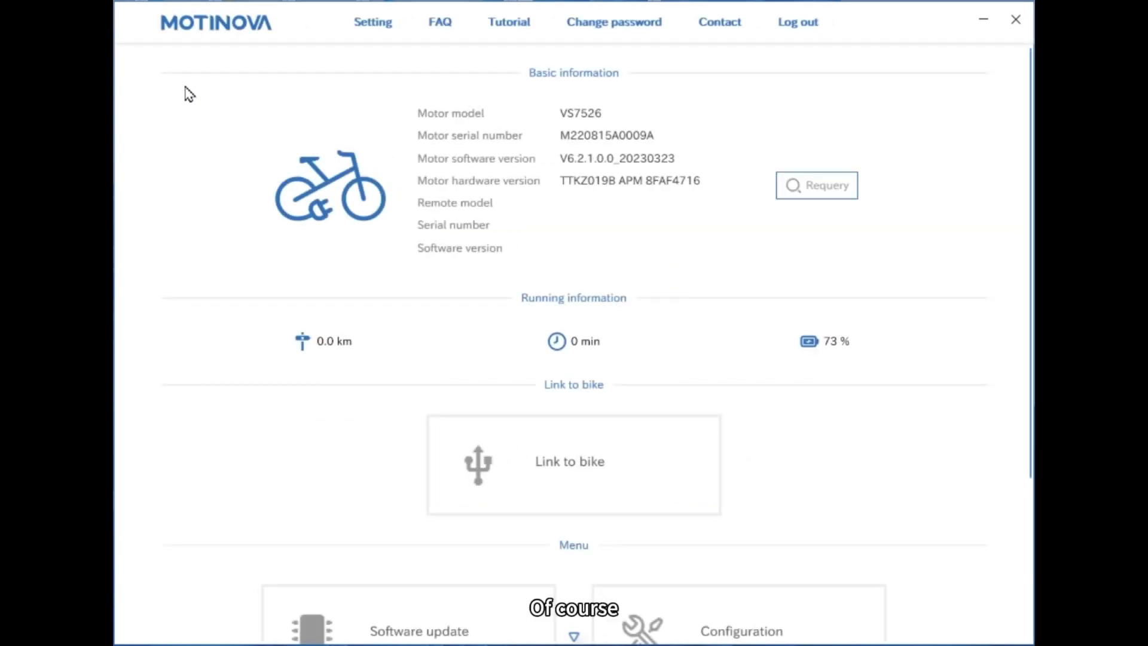
Open the remote configuration for the connected e-bike.
scroll(773, 461, "down", 2)
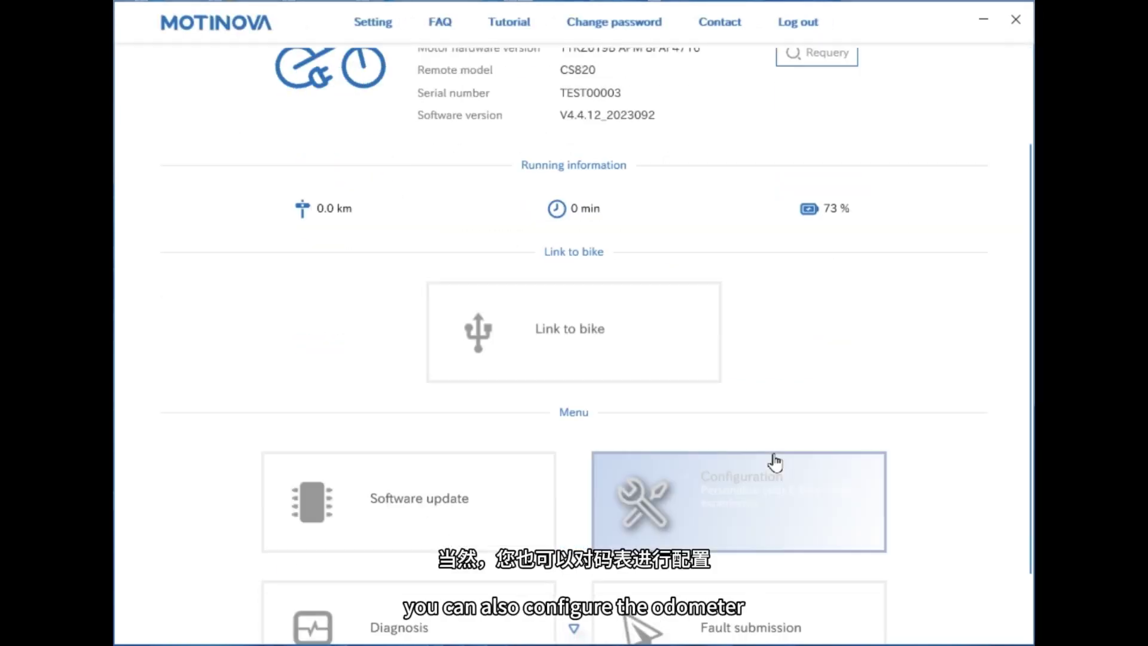
left_click(774, 505)
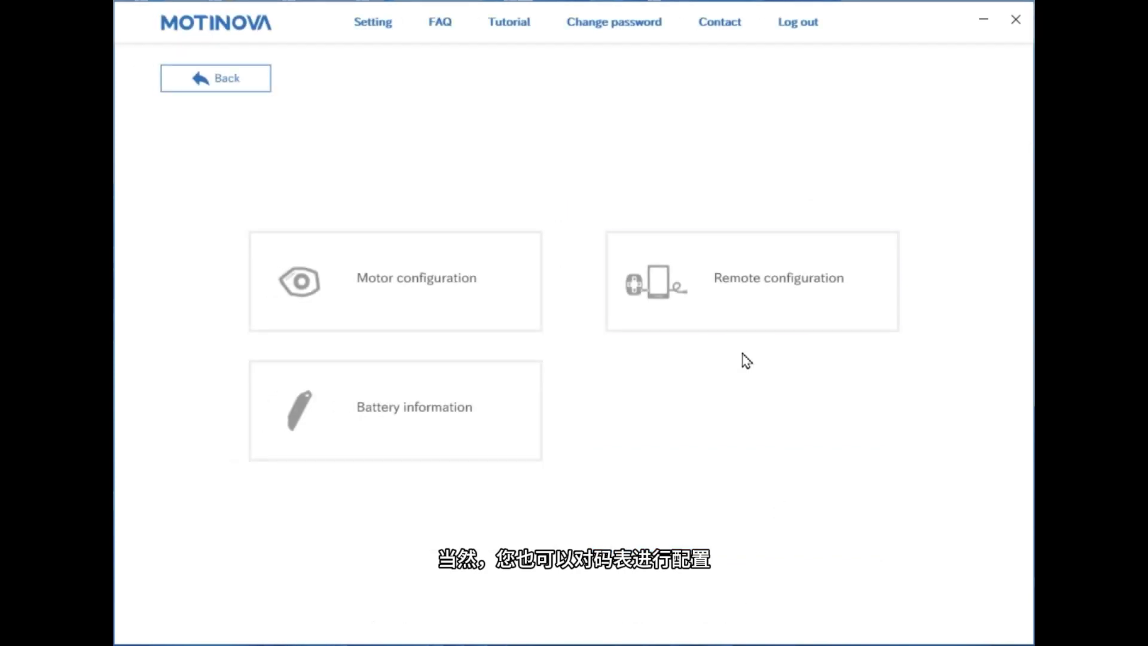
left_click(736, 311)
Switch the display range to Hidden and back to Show.
left_click(373, 265)
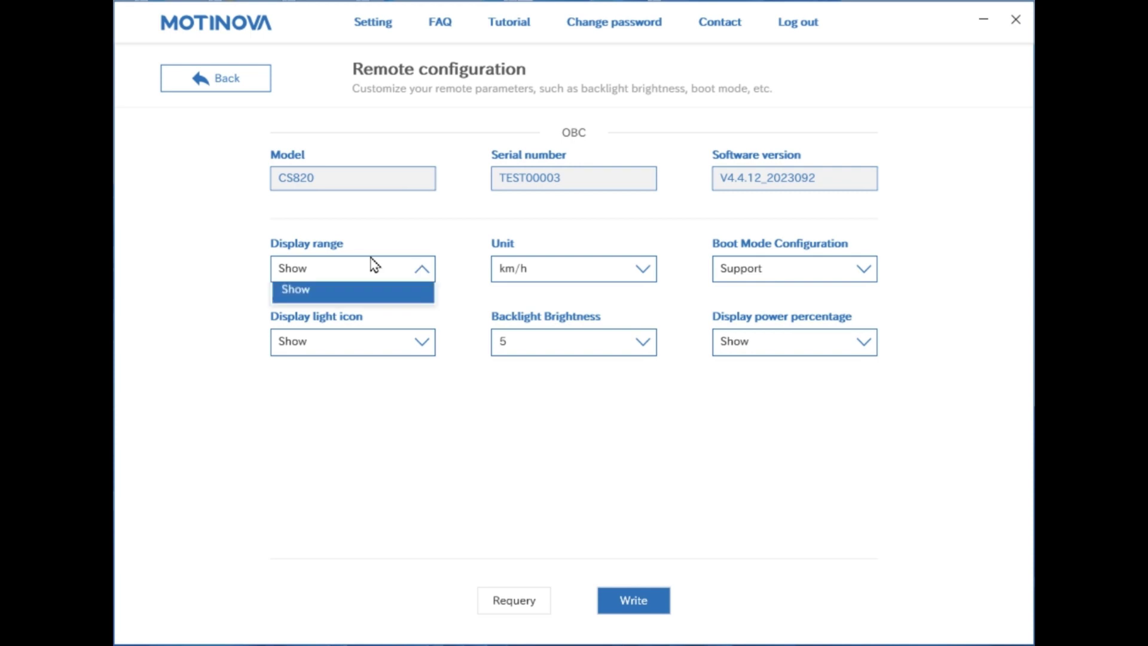
left_click(365, 299)
left_click(361, 282)
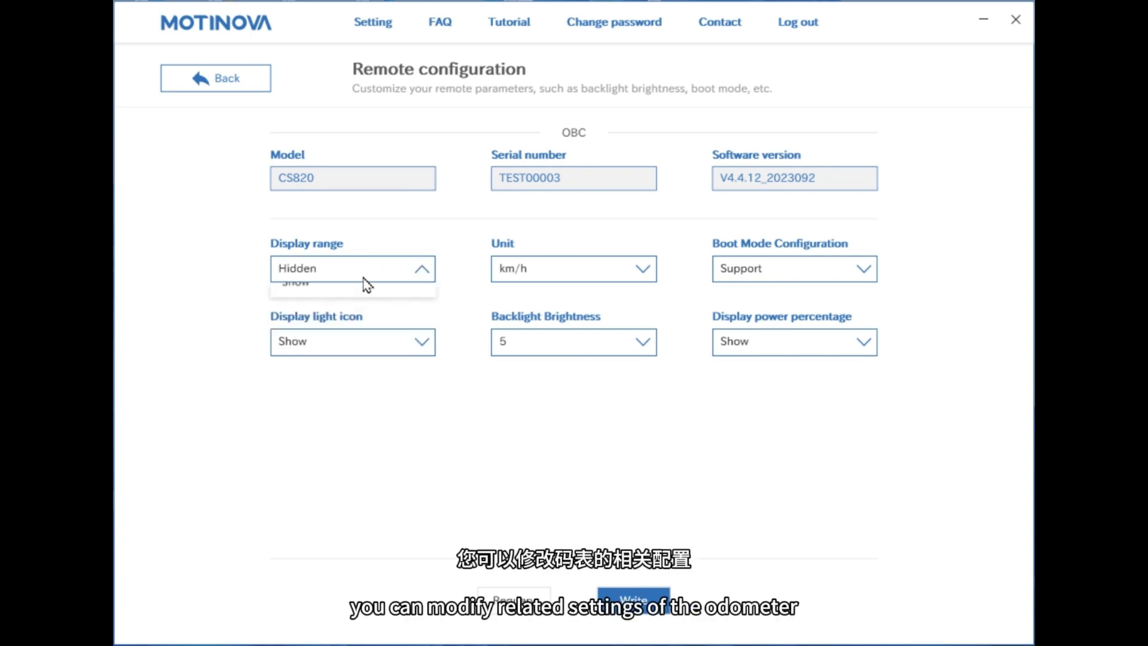
left_click(358, 329)
Switch the display light icon to Hidden and back to Show.
left_click(357, 340)
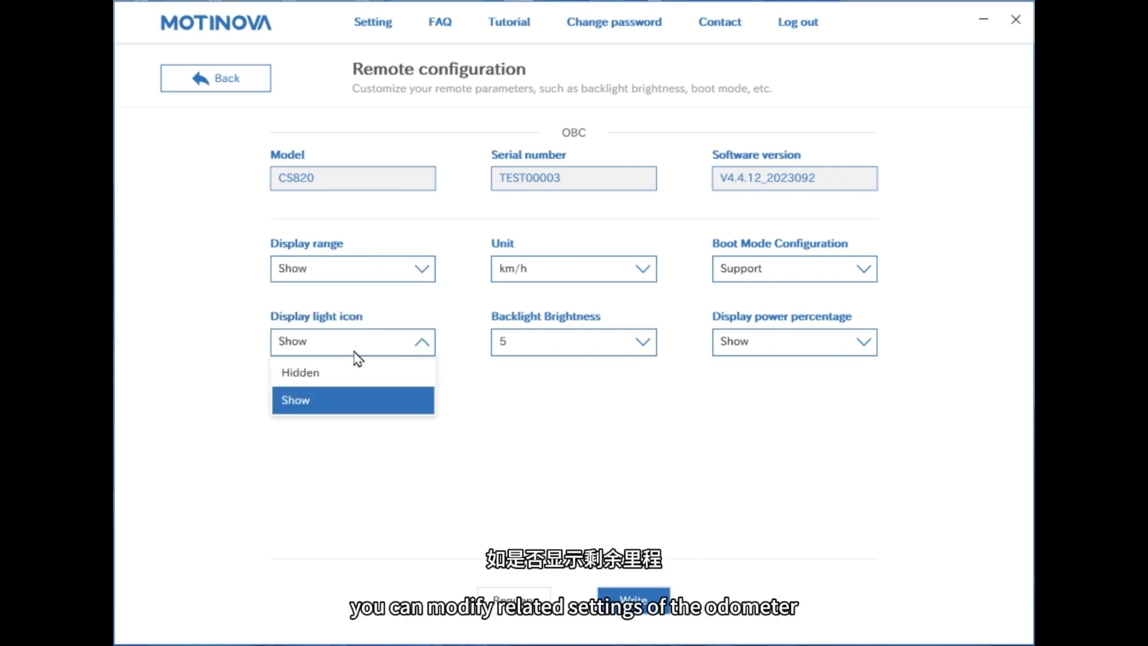
left_click(360, 372)
left_click(370, 350)
left_click(366, 402)
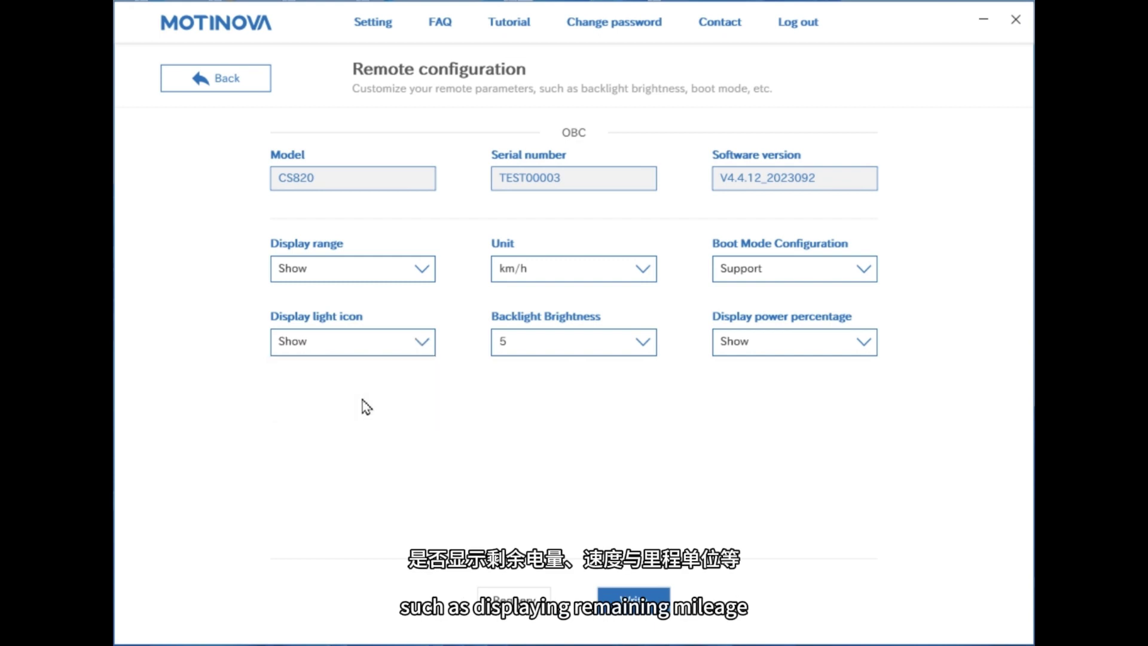
Set the remote's backlight brightness to 4 and check the speed unit options.
left_click(571, 353)
left_click(543, 454)
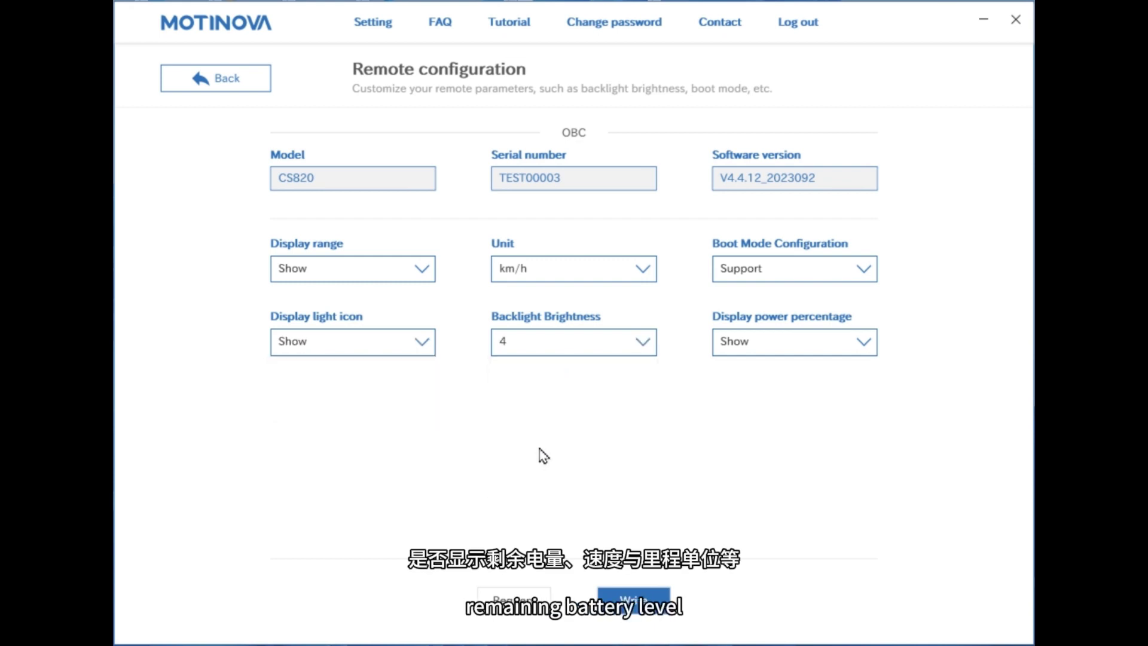
left_click(551, 277)
left_click(551, 277)
Switch the boot mode configuration to Unsupported and back to Support.
left_click(778, 278)
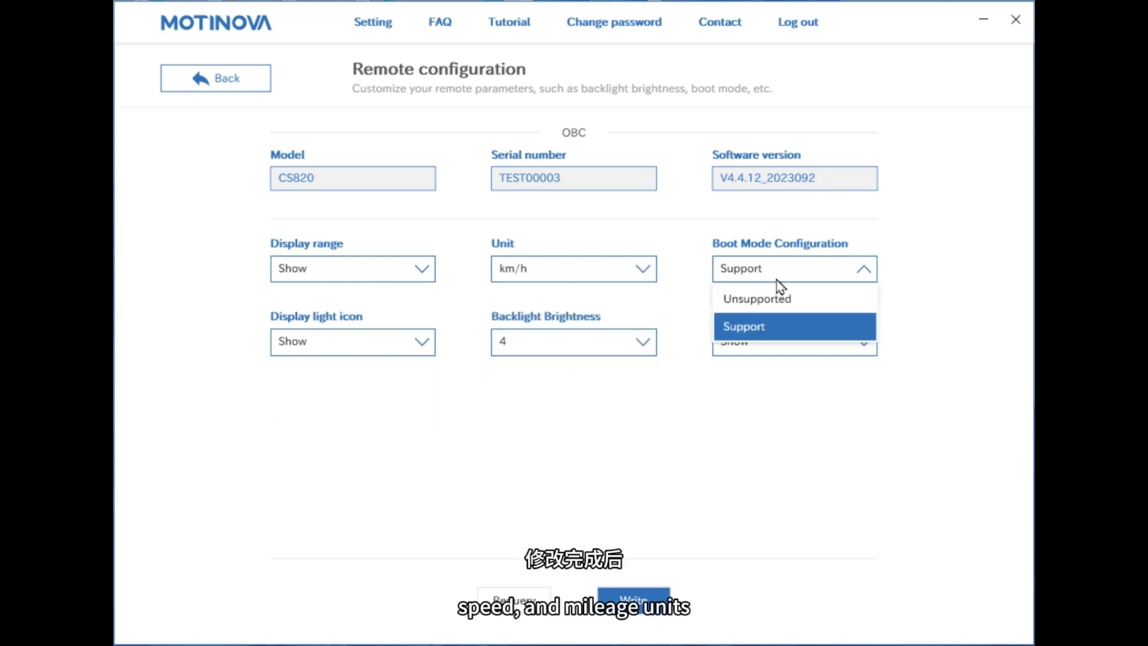
left_click(778, 298)
left_click(795, 272)
left_click(784, 330)
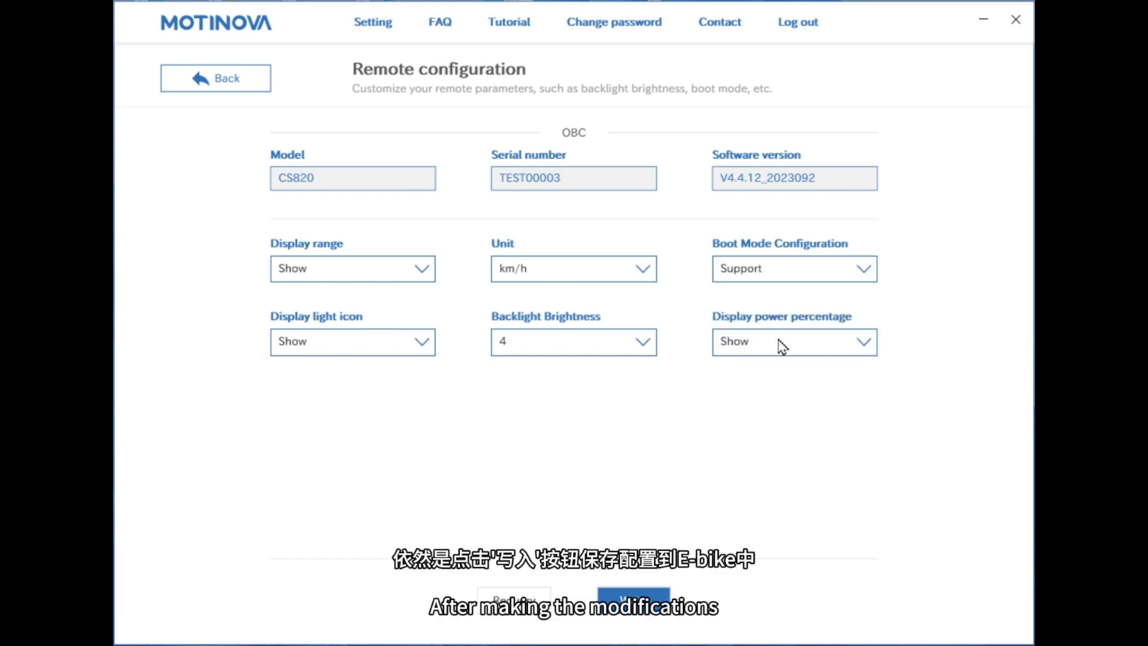
Set the power percentage display to Hidden and write the remote configuration to the e-bike.
left_click(781, 346)
left_click(771, 376)
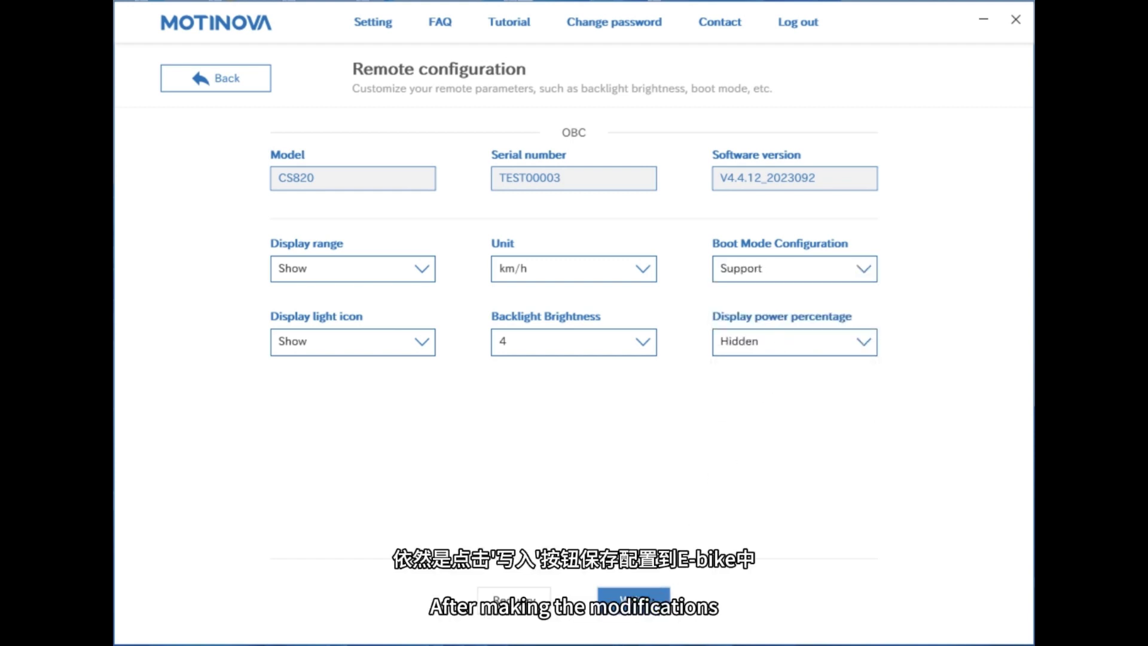
left_click(634, 600)
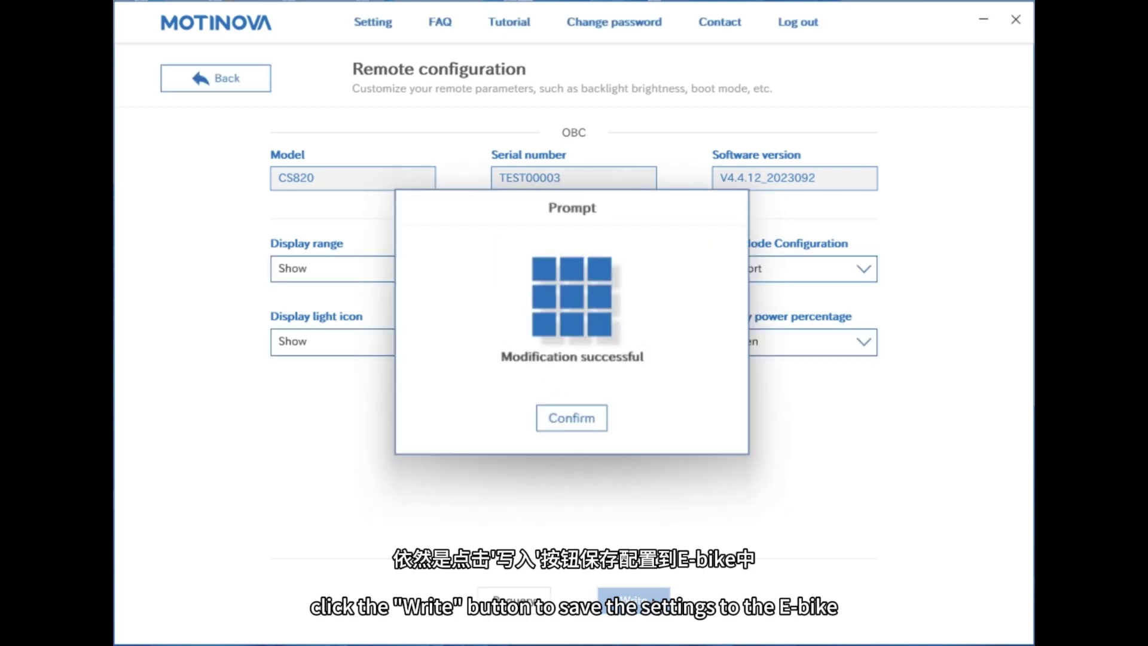
left_click(583, 426)
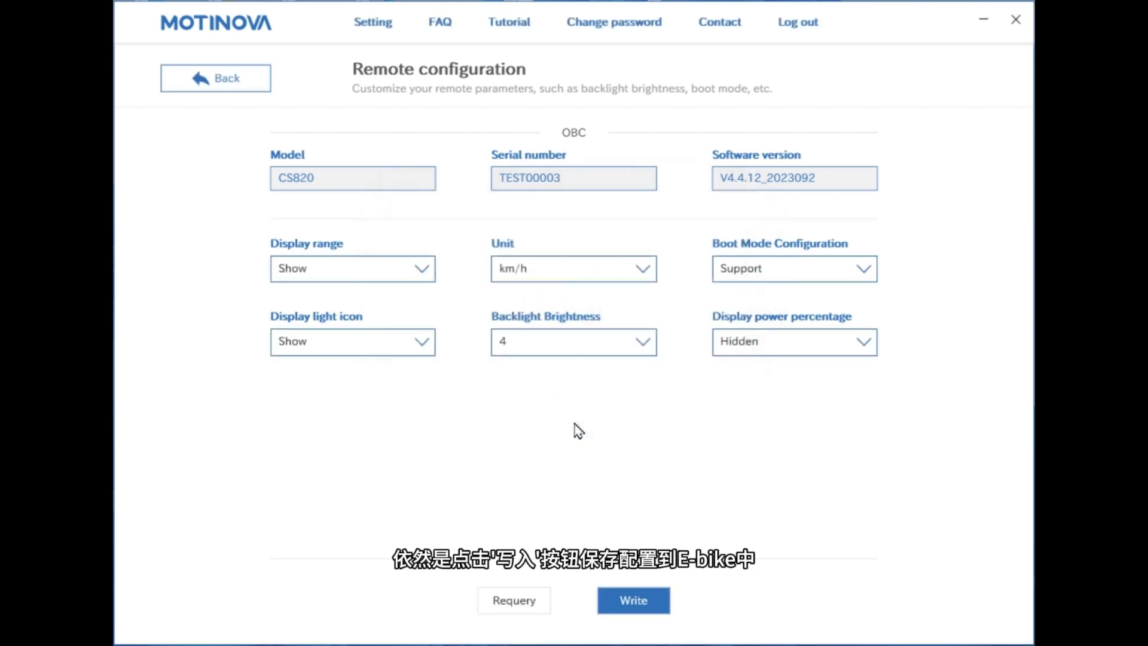